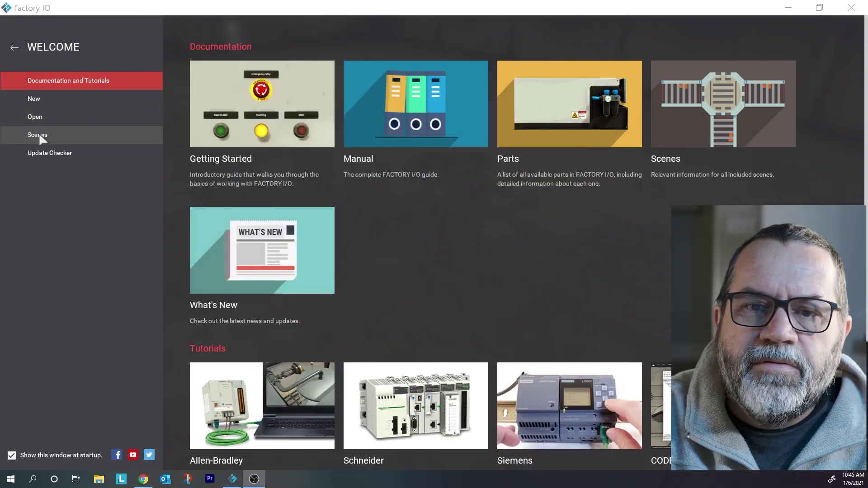
Open the saved scene Trainer Panel 09152020-1.
left_click(39, 134)
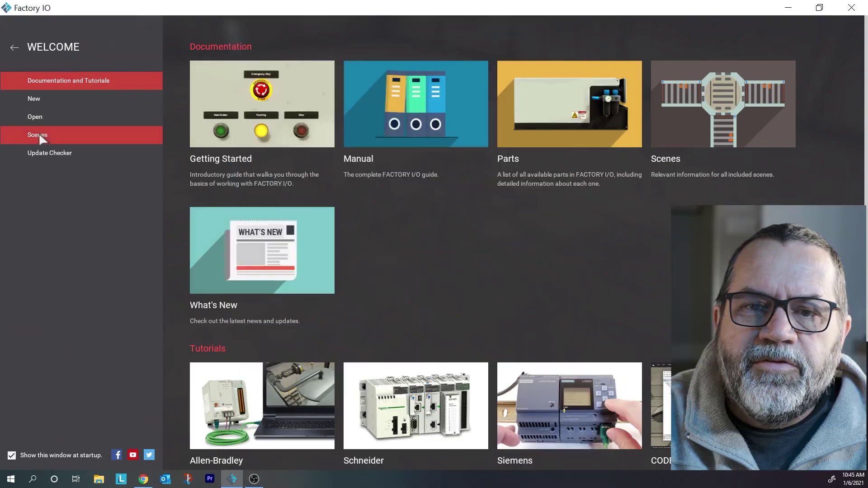
left_click(51, 74)
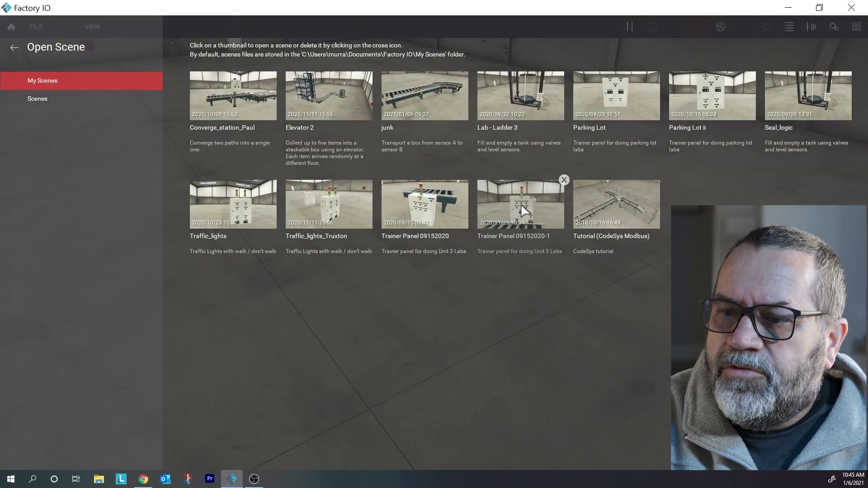
left_click(523, 210)
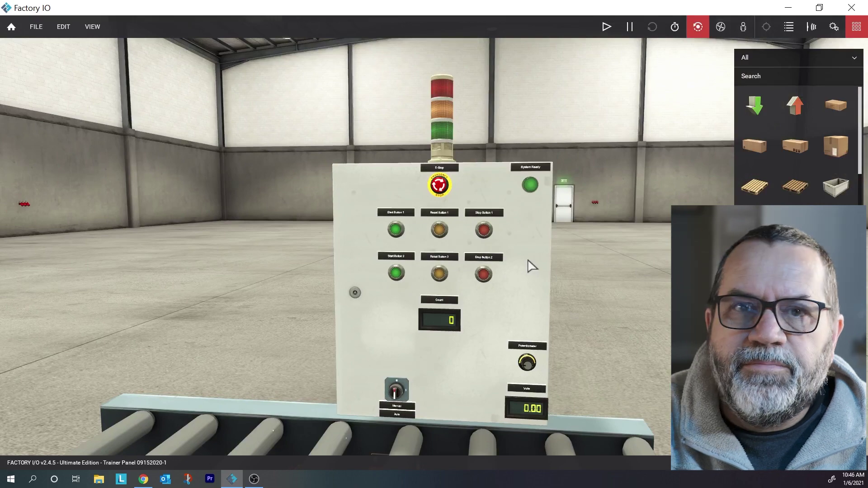
Run the scene's simulation and try turning the potentiometer on the trainer panel.
scroll(519, 369, "up", 2)
scroll(465, 374, "down", 2)
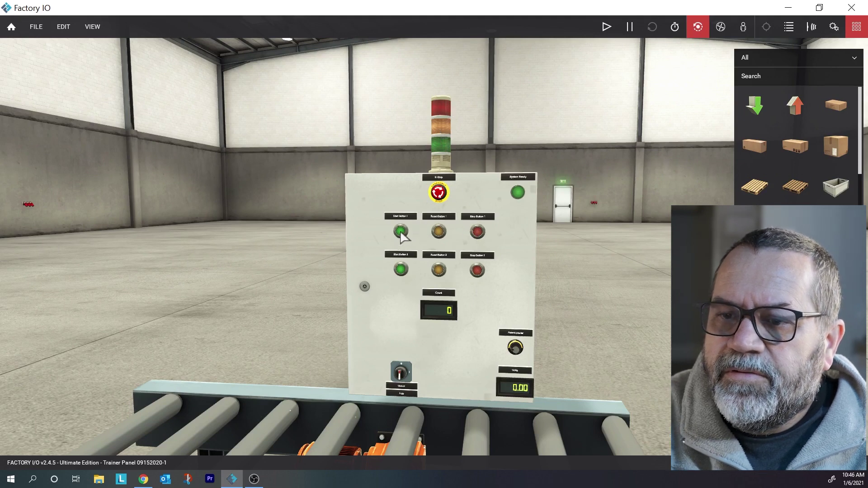
left_click(607, 28)
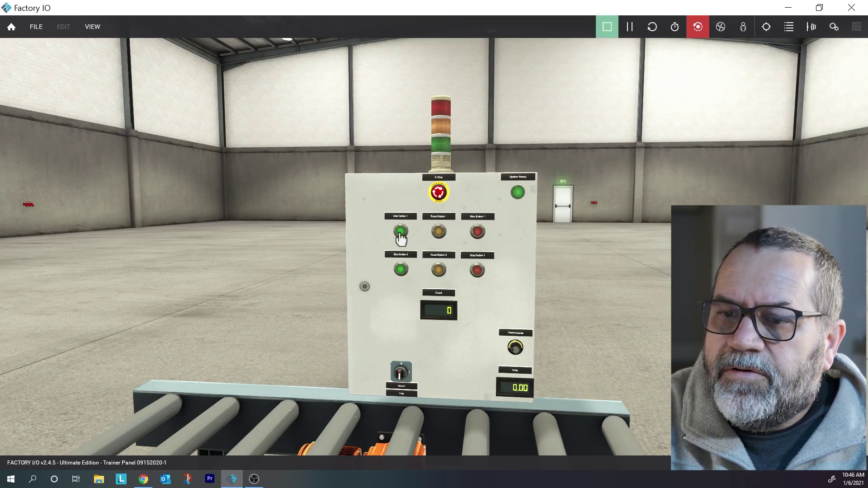
scroll(437, 238, "up", 4)
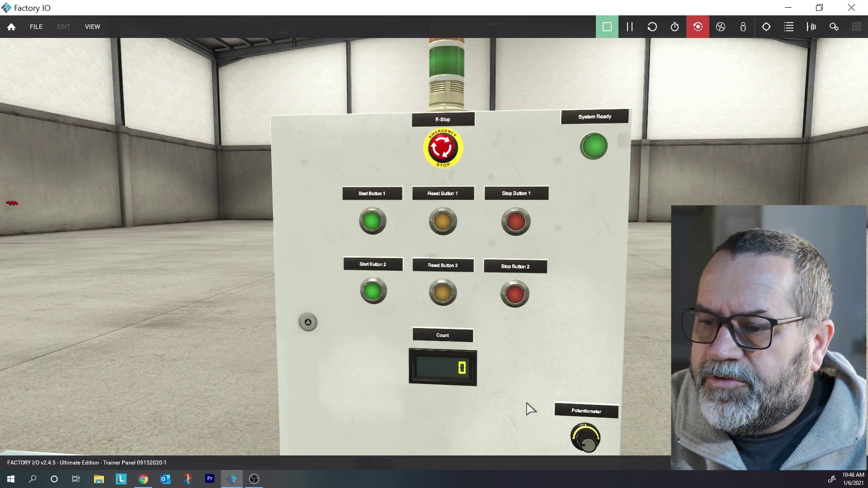
scroll(530, 409, "down", 3)
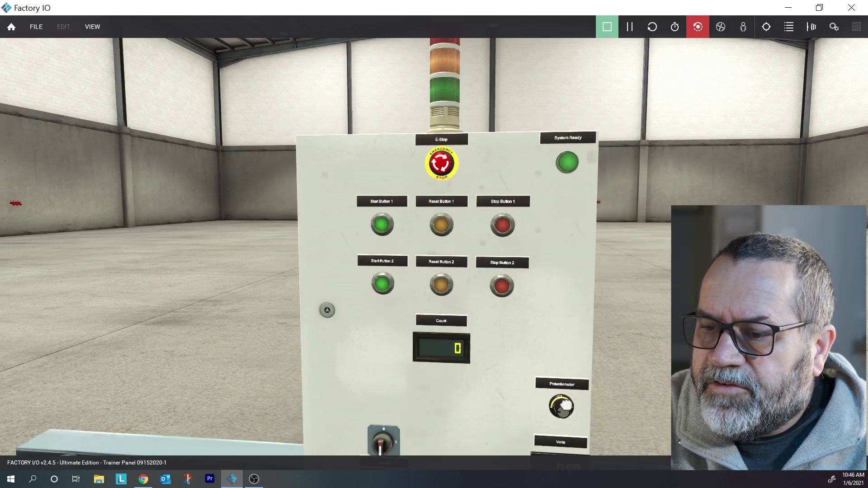
left_click_drag(566, 405, 553, 423)
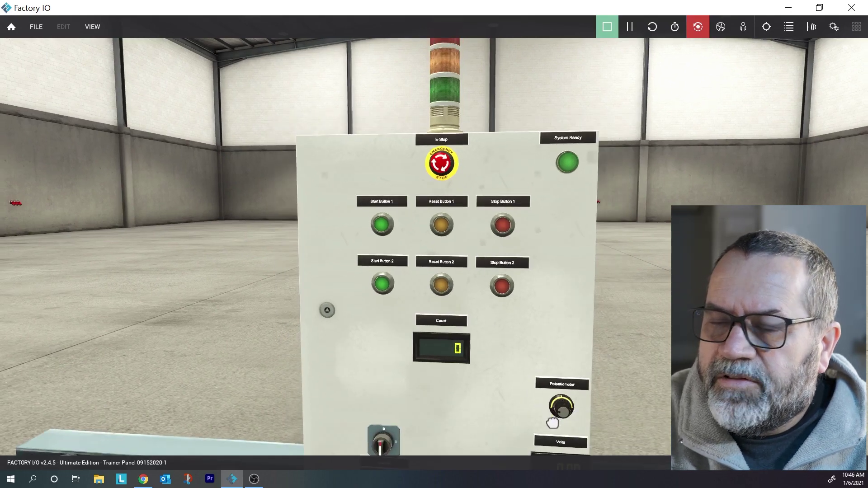
scroll(498, 375, "down", 3)
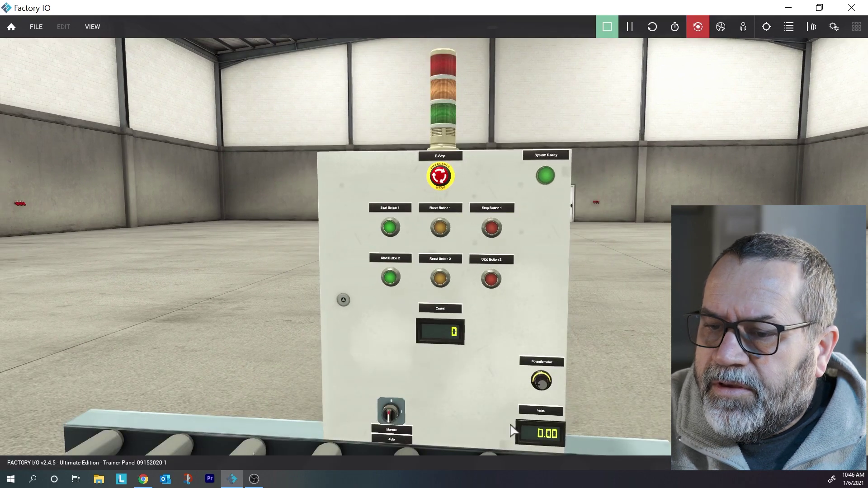
left_click_drag(477, 413, 475, 391)
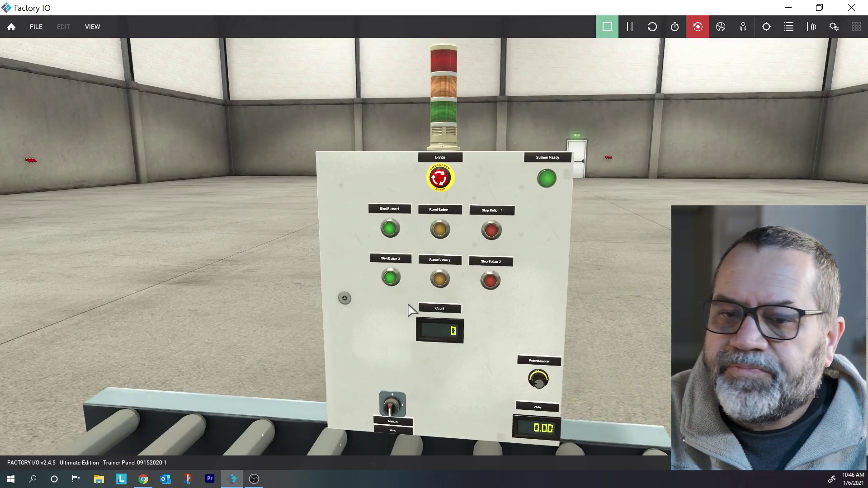
Change the scene's driver from Allen-Bradley Logix5000 to Control I/O and accept the startup notice.
left_click(37, 28)
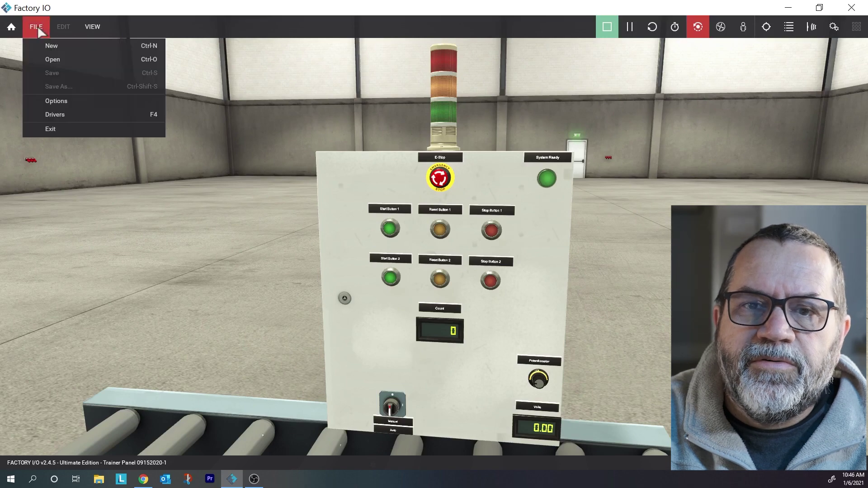
left_click(59, 115)
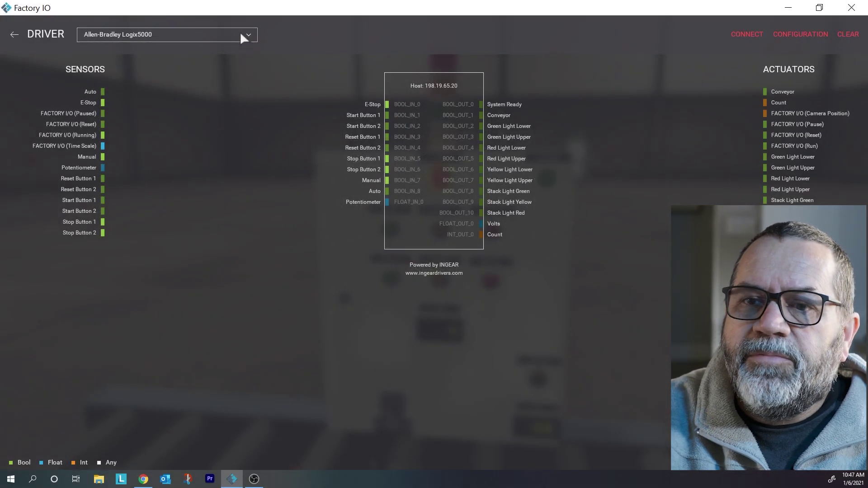
left_click(240, 31)
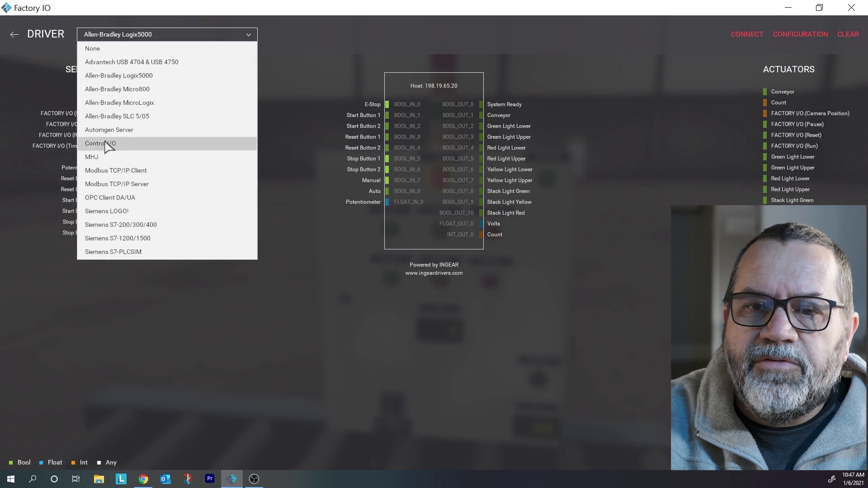
left_click(104, 144)
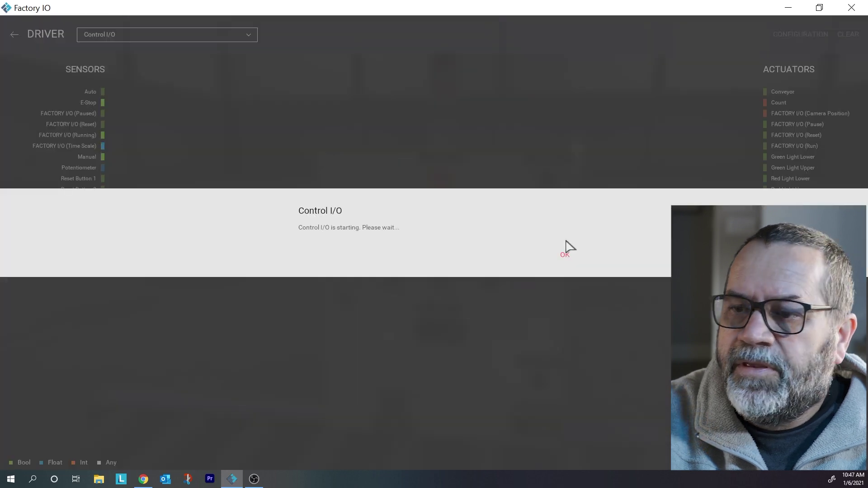
left_click(568, 258)
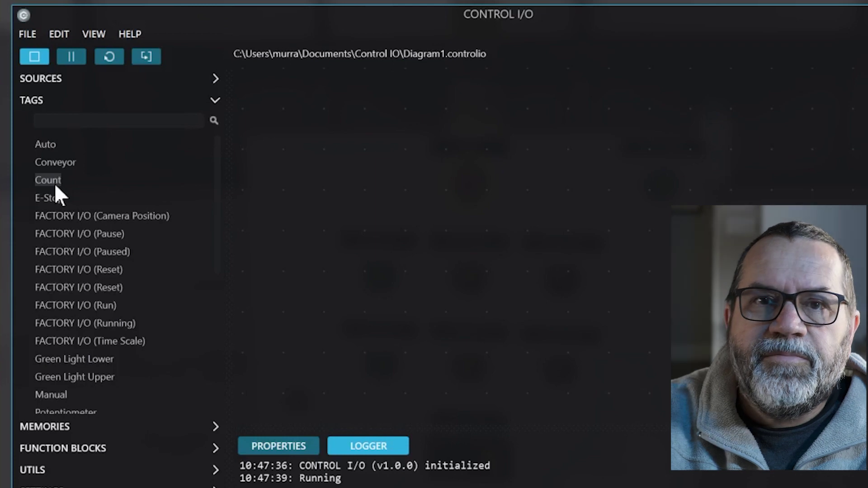
Look through the scene tags available in Control I/O.
scroll(72, 306, "down", 5)
scroll(72, 306, "up", 5)
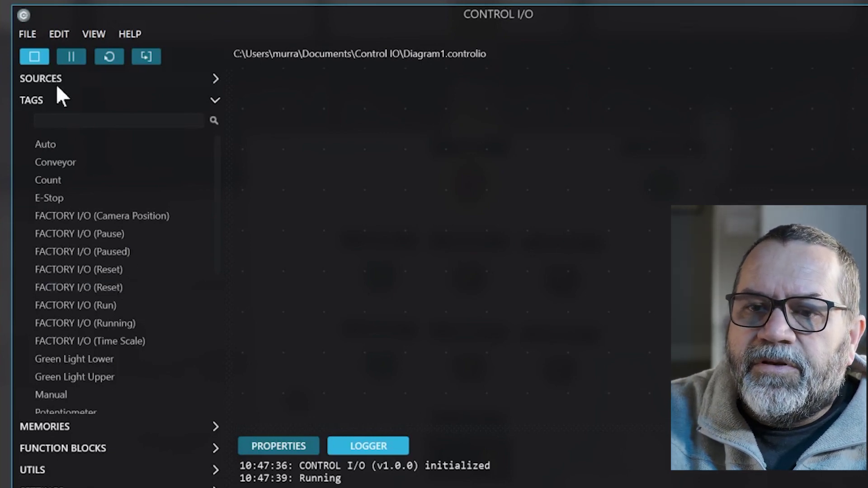
left_click(56, 100)
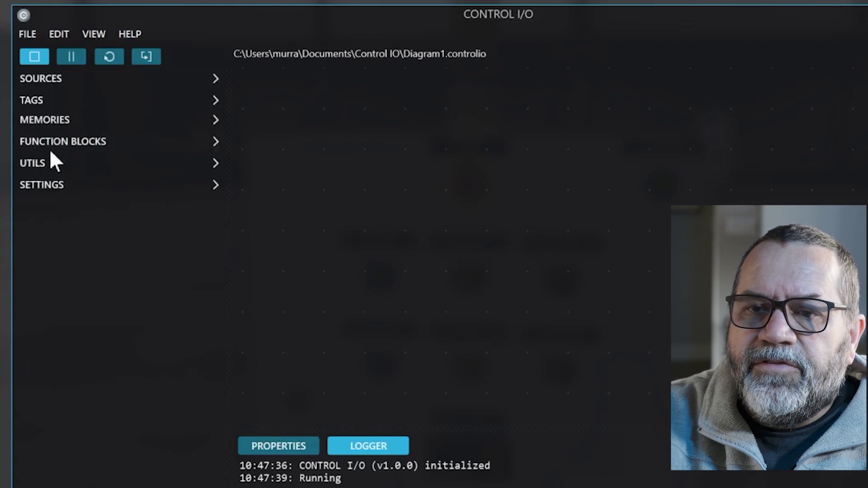
Try out a BOOL source in the diagram by switching it on, and remove it.
left_click(54, 86)
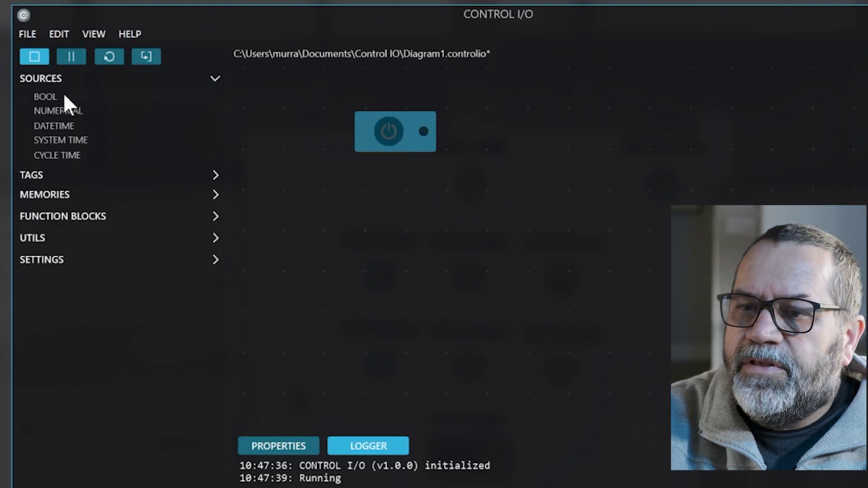
left_click(387, 132)
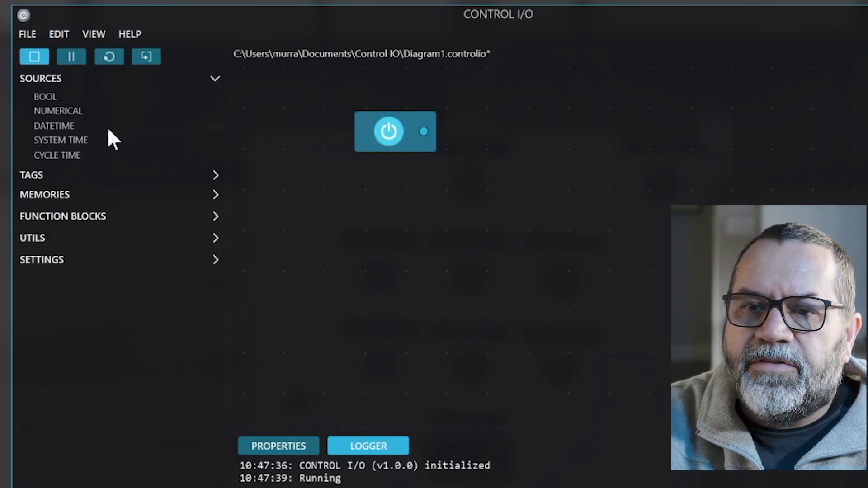
left_click(424, 145)
key("Delete")
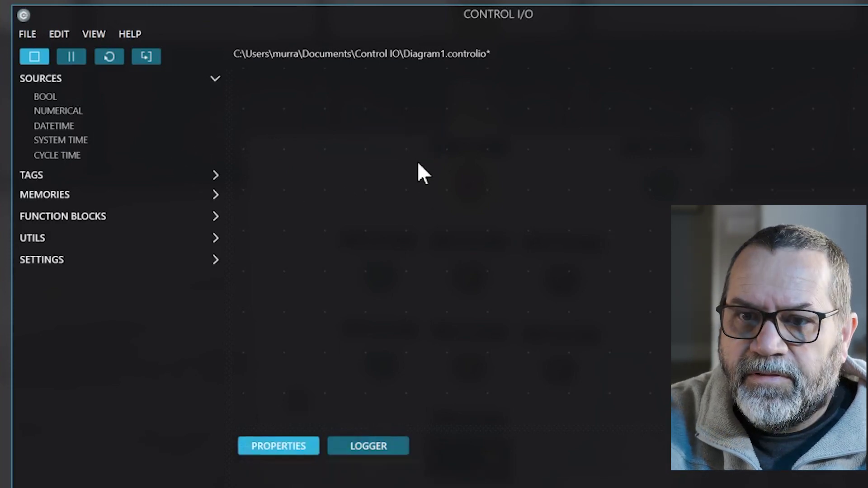
left_click(54, 78)
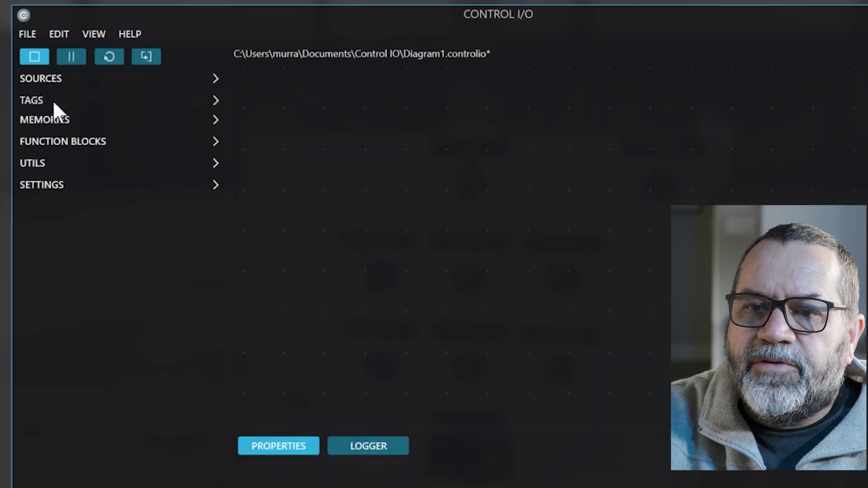
left_click(45, 100)
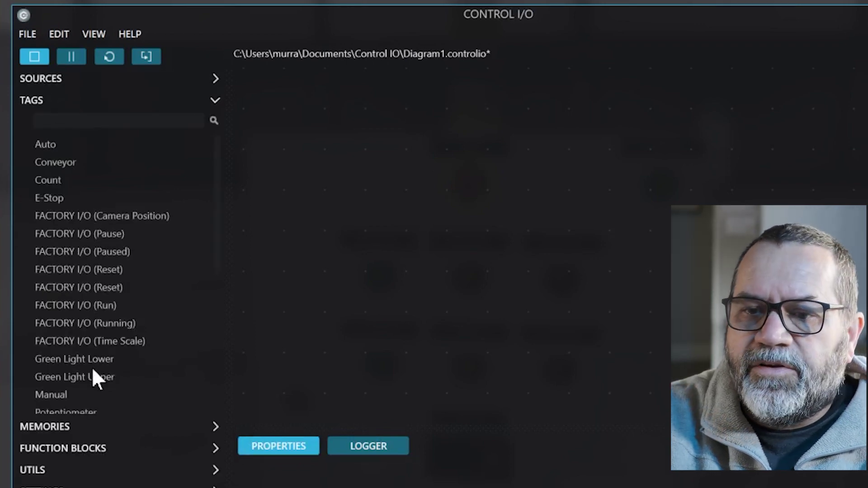
left_click(51, 101)
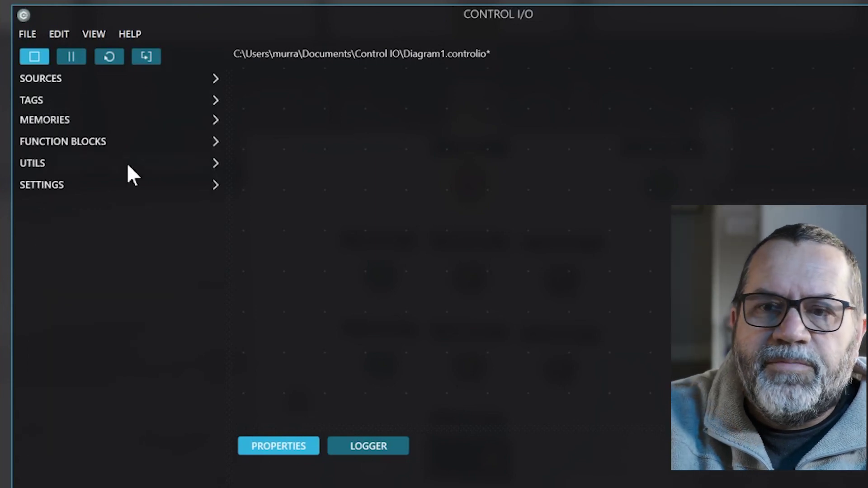
Place an INT memory in the empty diagram and change the number above the block to 5.
left_click(44, 120)
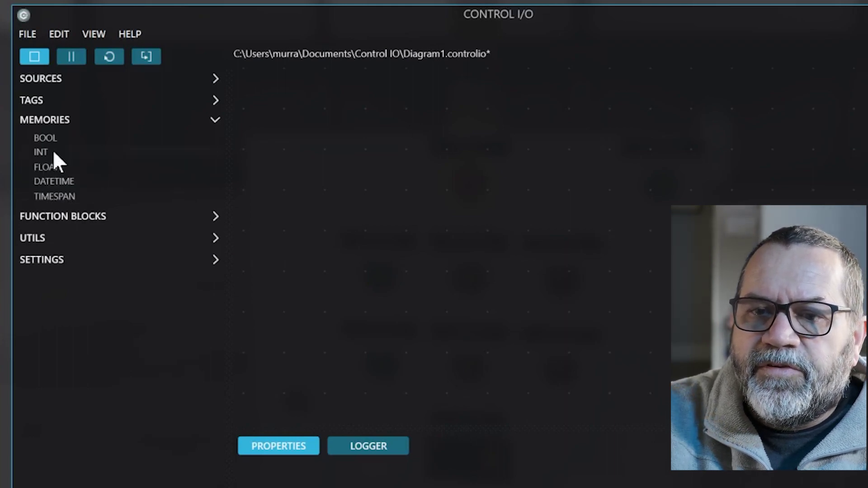
left_click_drag(240, 186, 407, 188)
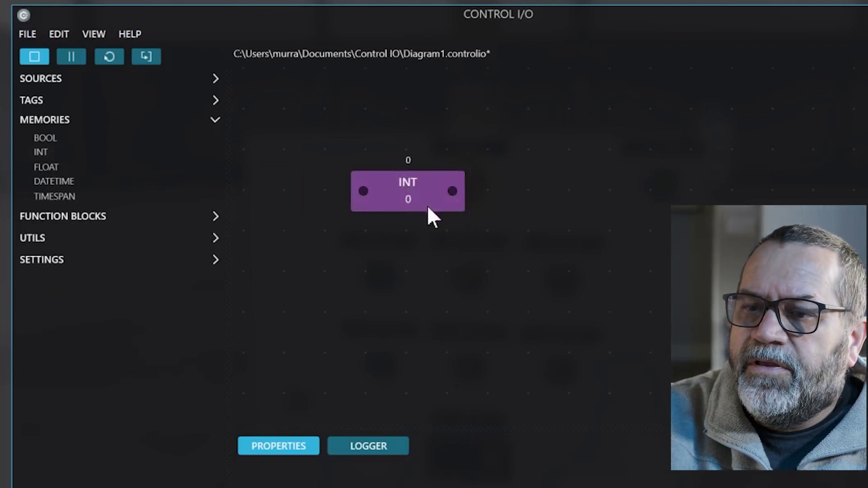
left_click(410, 198)
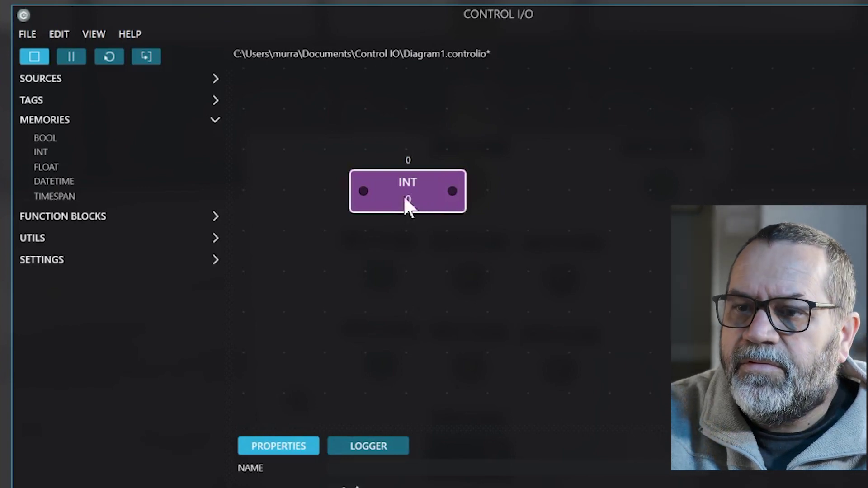
left_click_drag(412, 198, 413, 198)
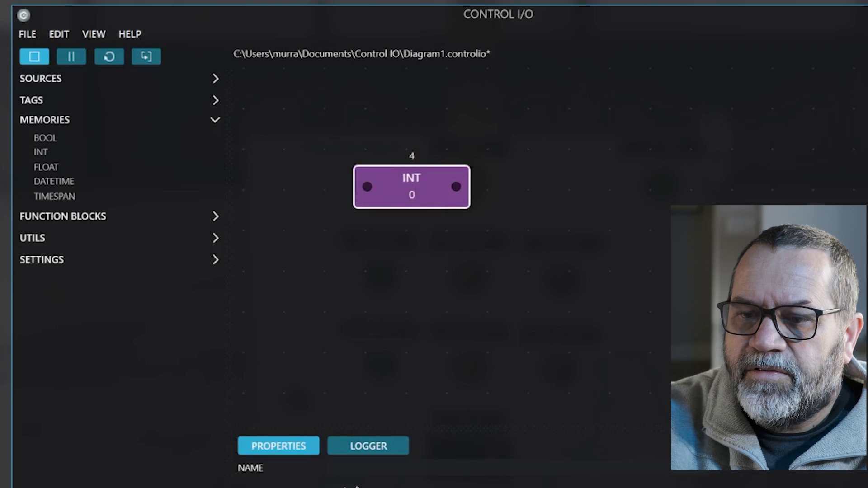
left_click(446, 286)
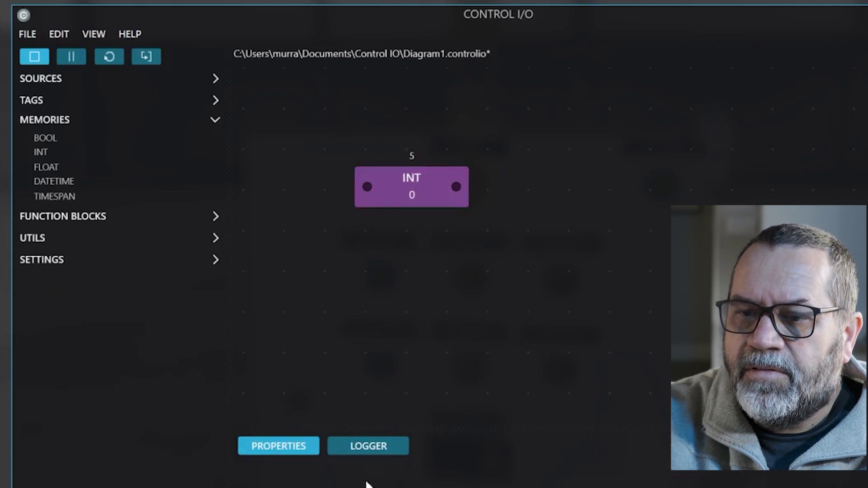
Shift the INT memory slightly within the diagram and delete it.
left_click(424, 197)
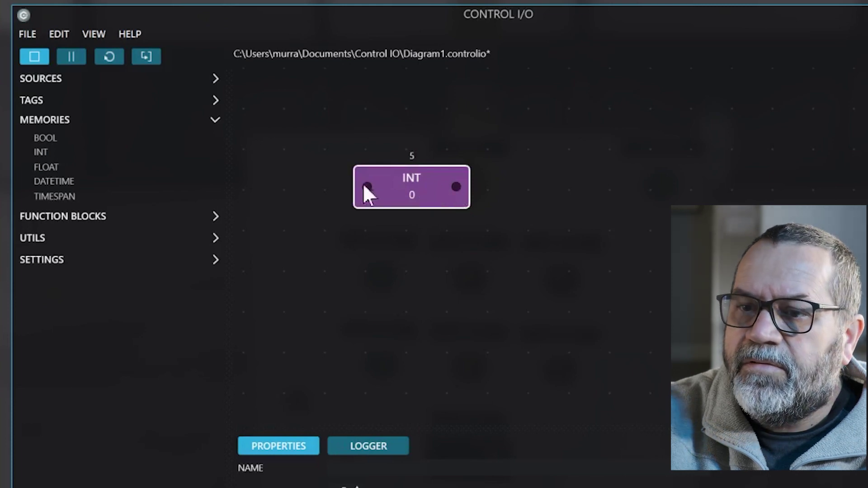
left_click_drag(398, 178, 434, 174)
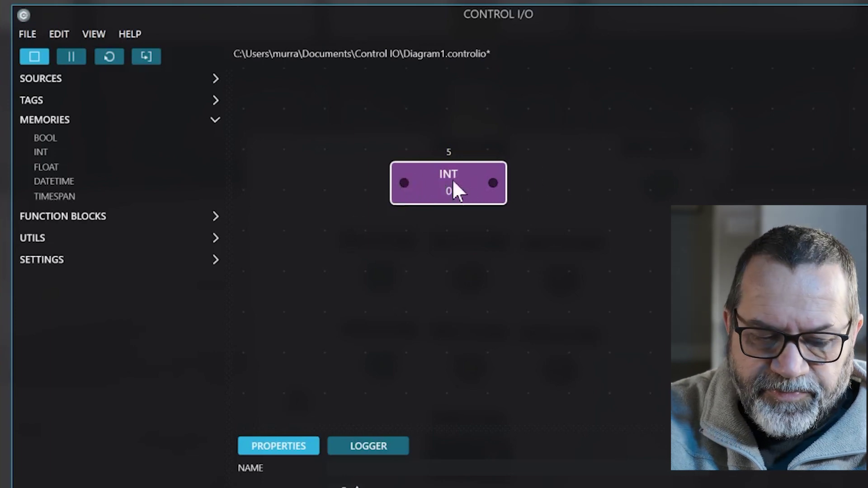
key("Delete")
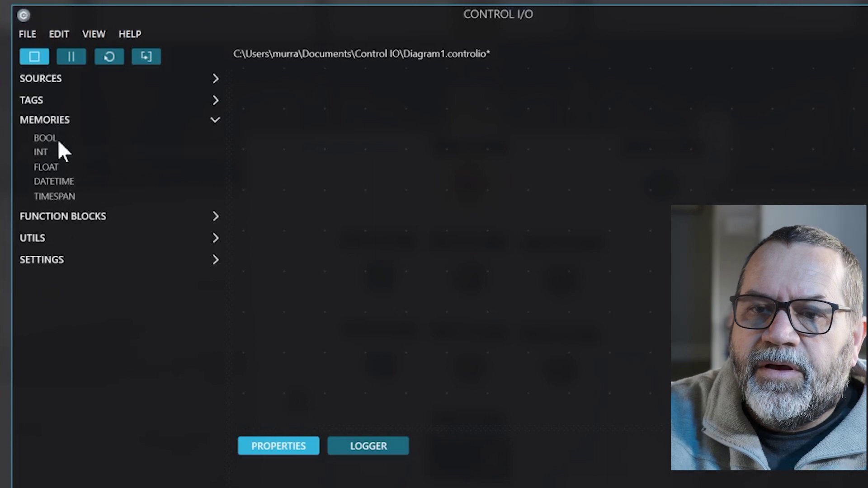
left_click(68, 122)
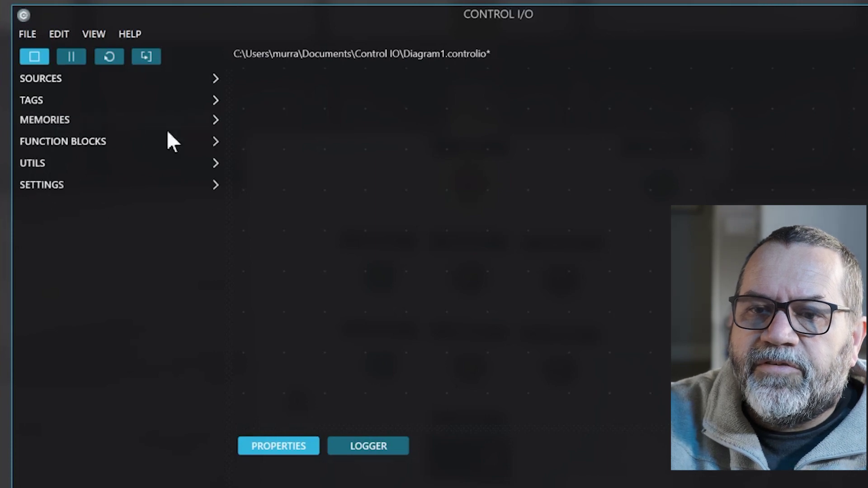
Place an ADD2 arithmetic function block in the upper middle of the diagram.
left_click(99, 141)
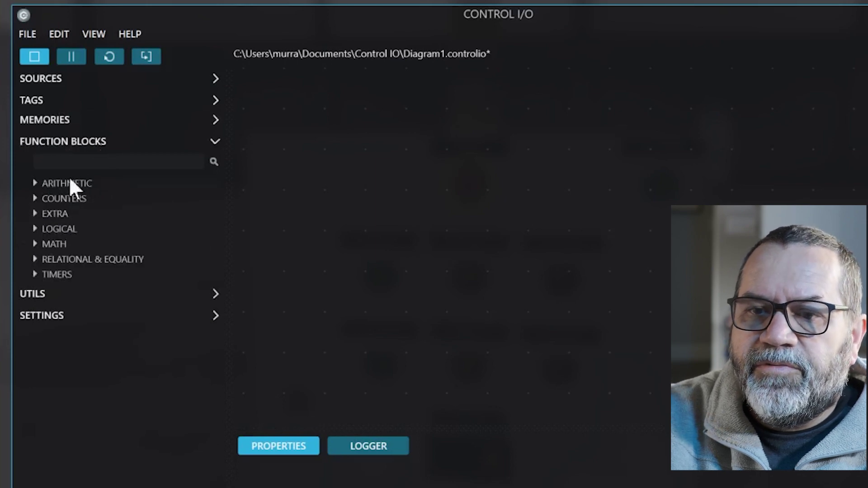
left_click(35, 184)
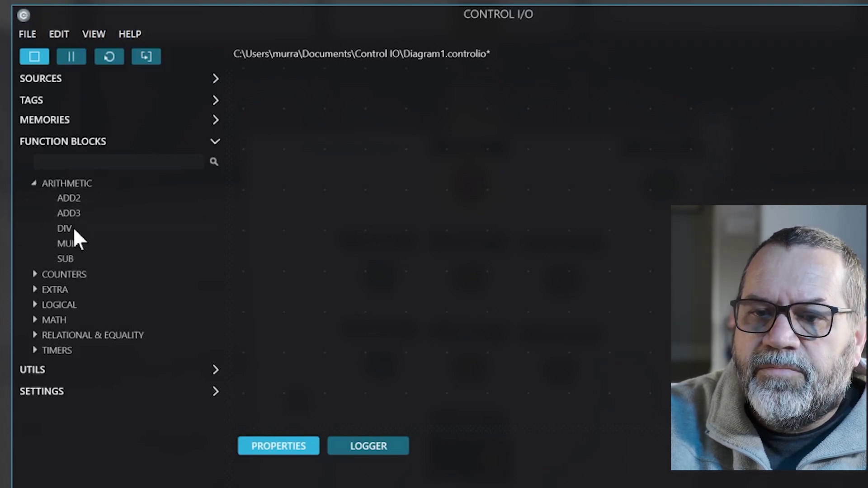
left_click_drag(76, 196, 443, 161)
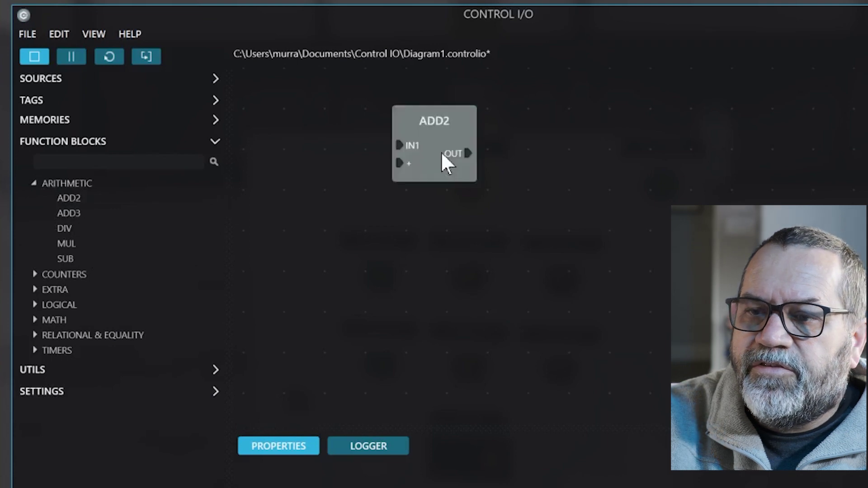
Delete the ADD2 block from the diagram and list the function blocks in the Counters and Extra categories.
left_click(470, 131)
key("Delete")
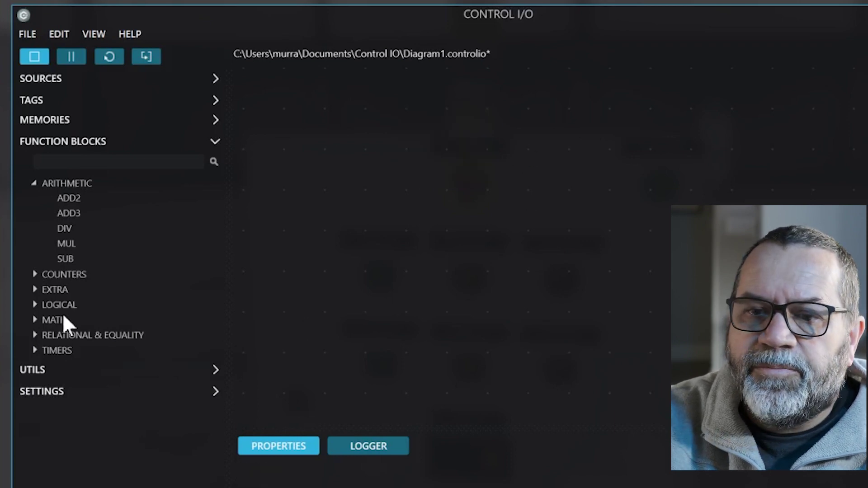
left_click(36, 183)
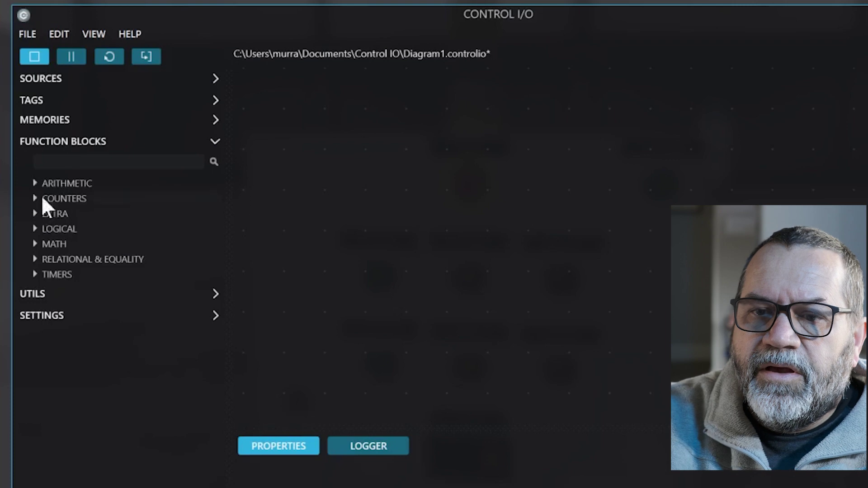
left_click(35, 198)
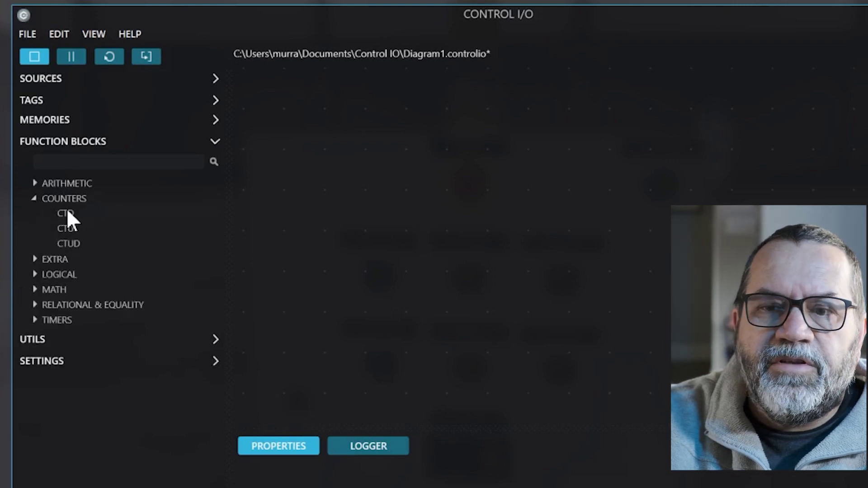
left_click(35, 259)
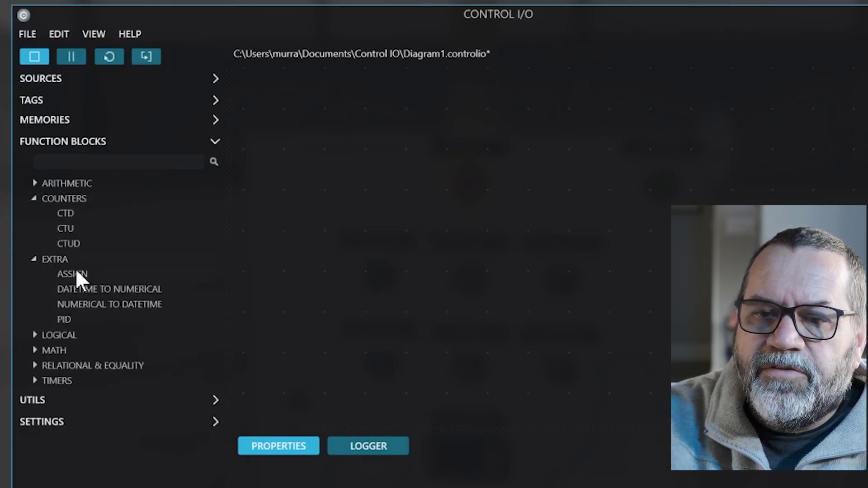
Place an ASSIGN function block in the diagram, read through its description and inputs, and delete it.
left_click_drag(271, 245, 483, 196)
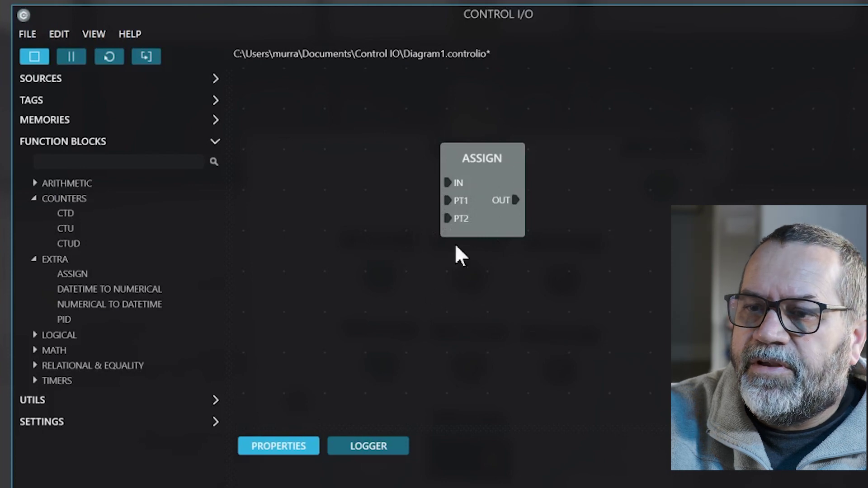
left_click(496, 180)
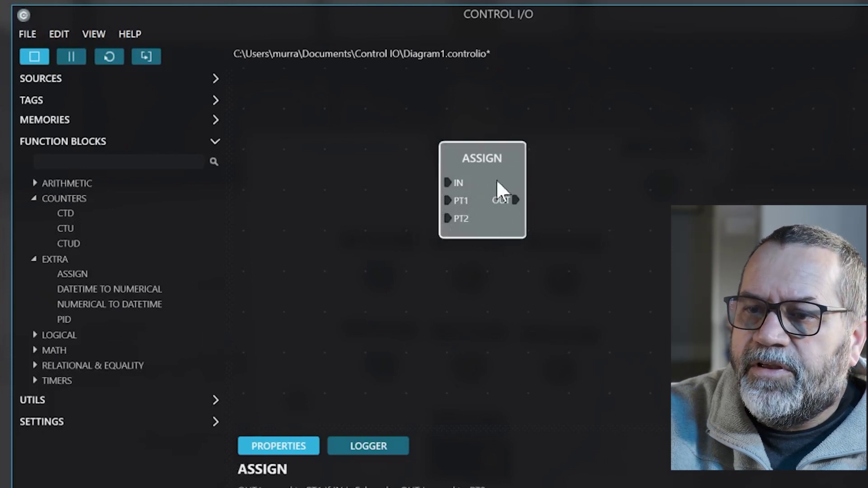
scroll(271, 475, "down", 1)
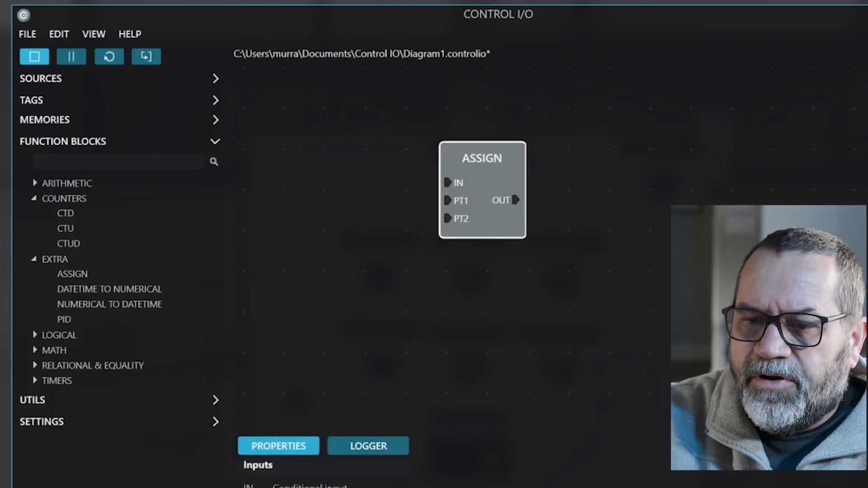
scroll(271, 473, "up", 1)
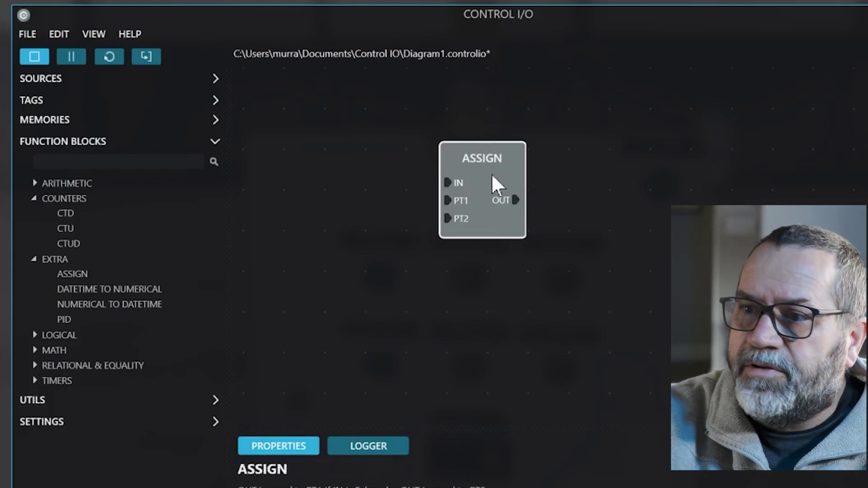
key("Delete")
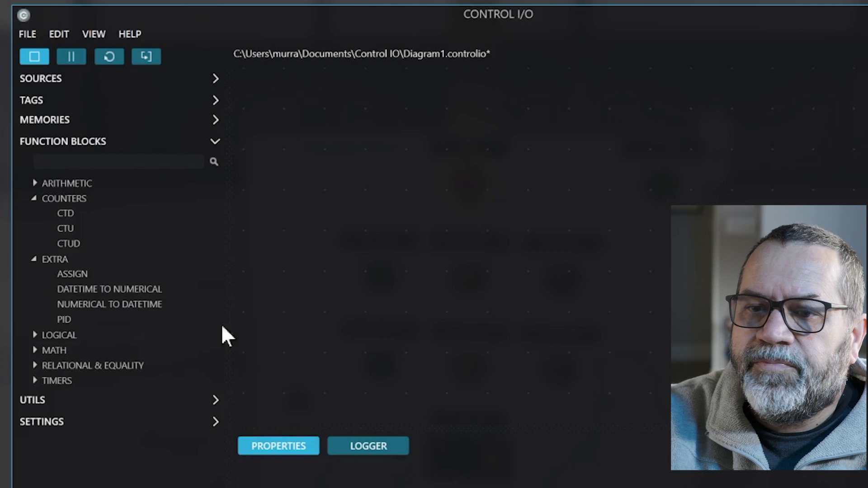
List the Logical function blocks, try out an AND4 block in the diagram, and delete it.
left_click(36, 336)
scroll(107, 328, "down", 3)
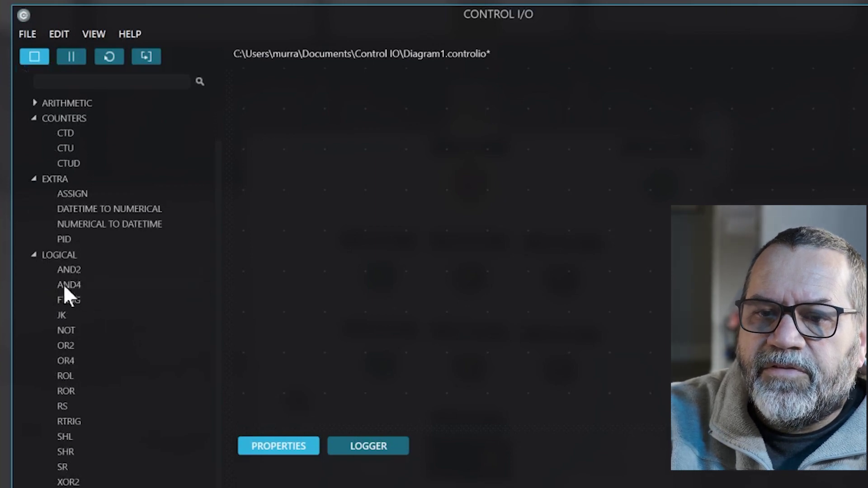
left_click_drag(63, 284, 462, 236)
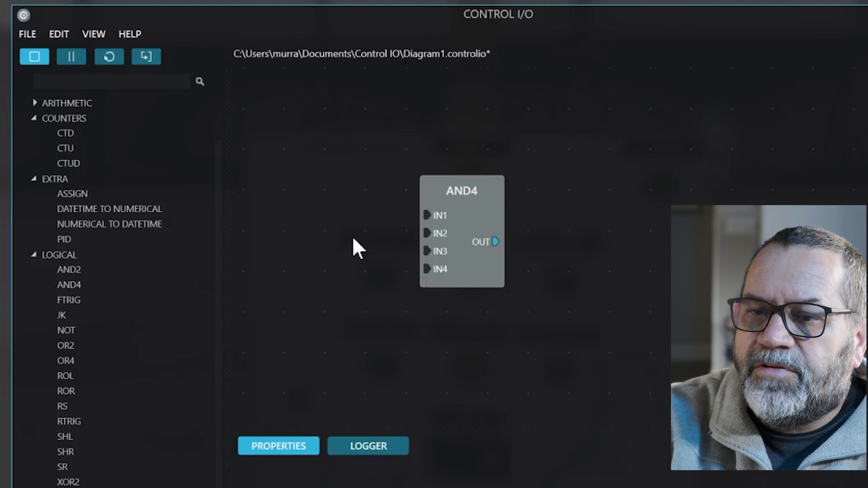
left_click(493, 195)
key("Delete")
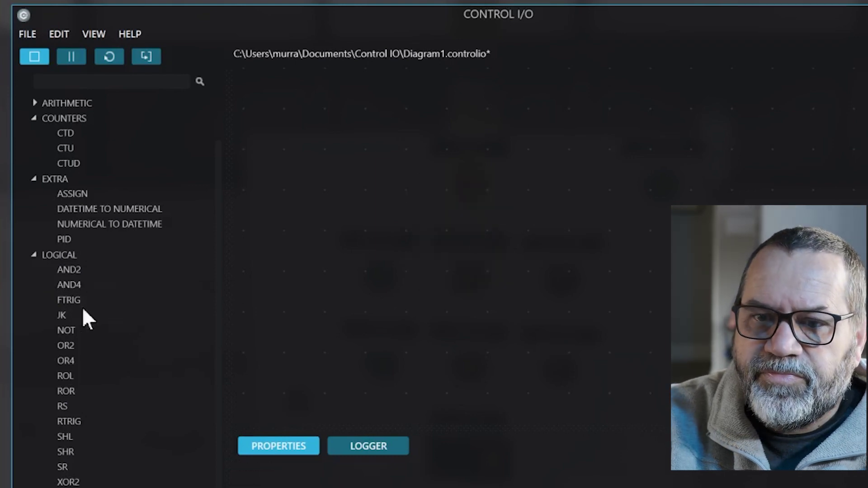
Place a NOT block in the diagram and an RS block below it.
left_click_drag(71, 331, 362, 262)
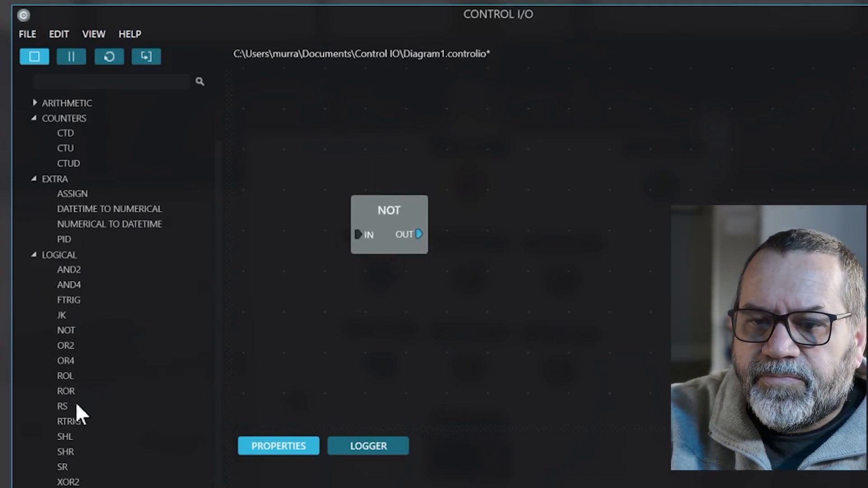
left_click_drag(61, 407, 445, 320)
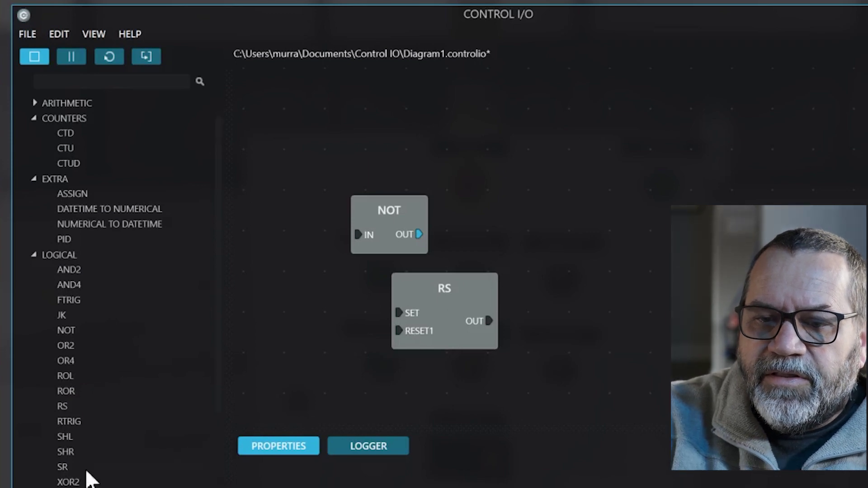
Look through the remaining Logical function blocks and the Math, Relational & Equality and Timers categories.
scroll(88, 473, "down", 6)
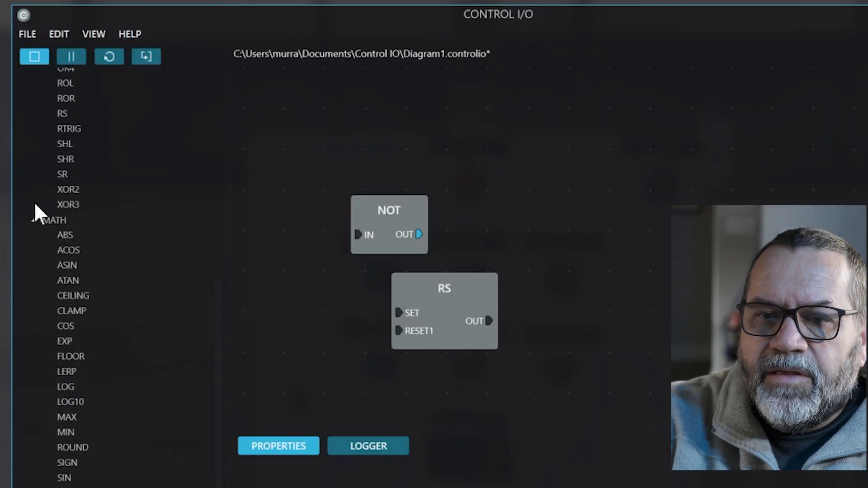
scroll(37, 229, "up", 6)
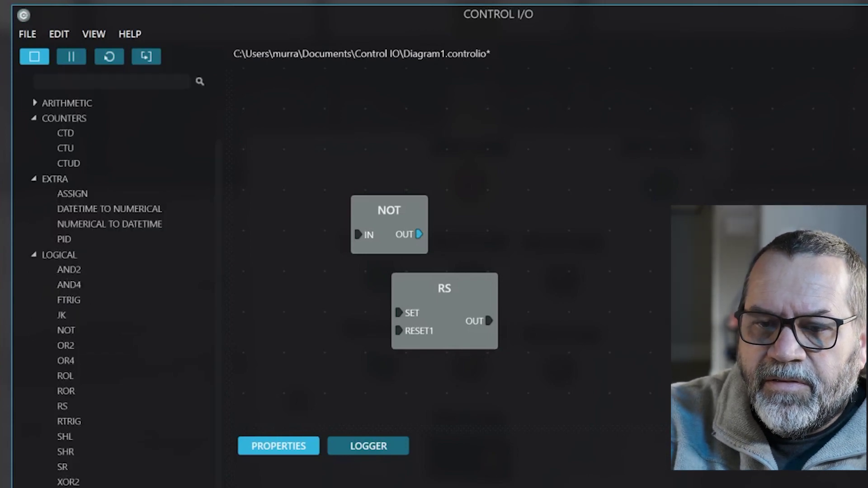
scroll(113, 271, "down", 2)
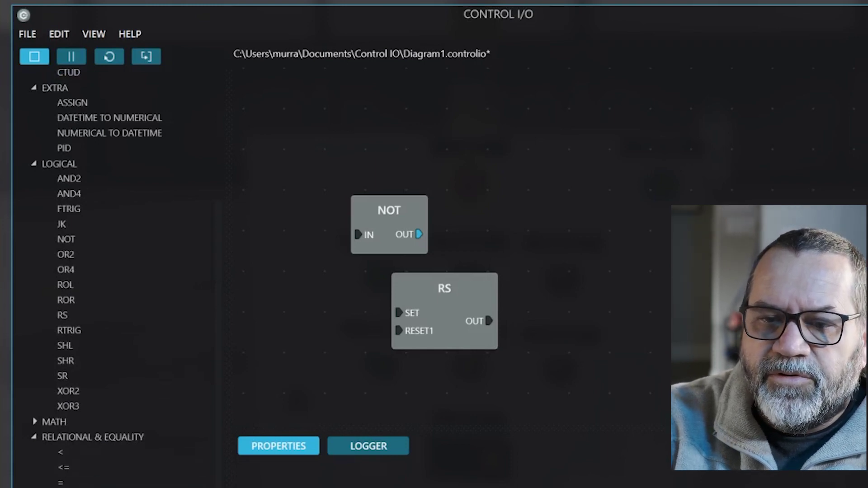
scroll(38, 449, "up", 3)
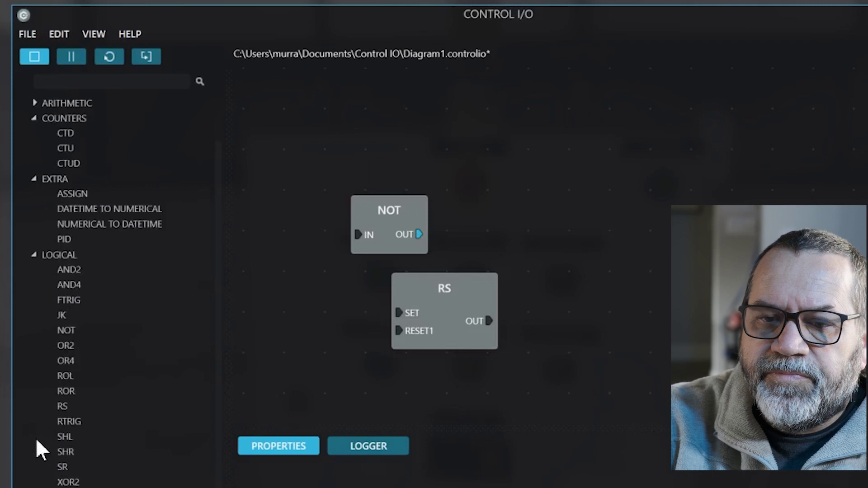
scroll(116, 471, "down", 1)
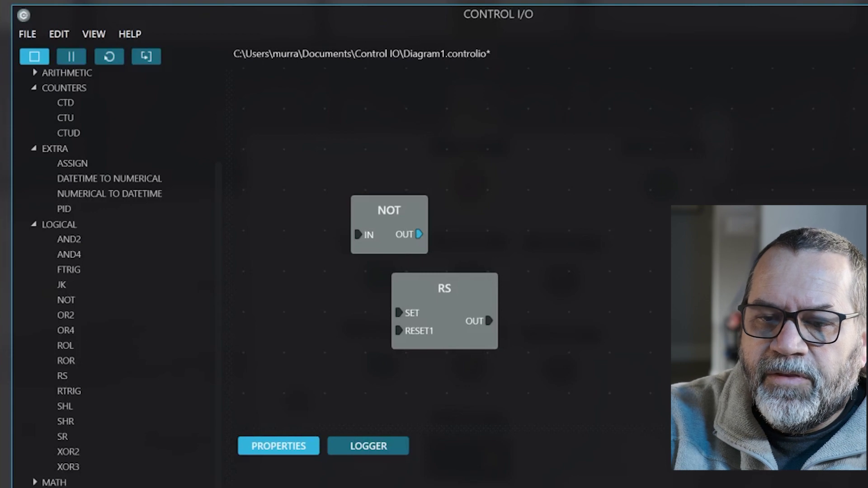
scroll(96, 277, "down", 1)
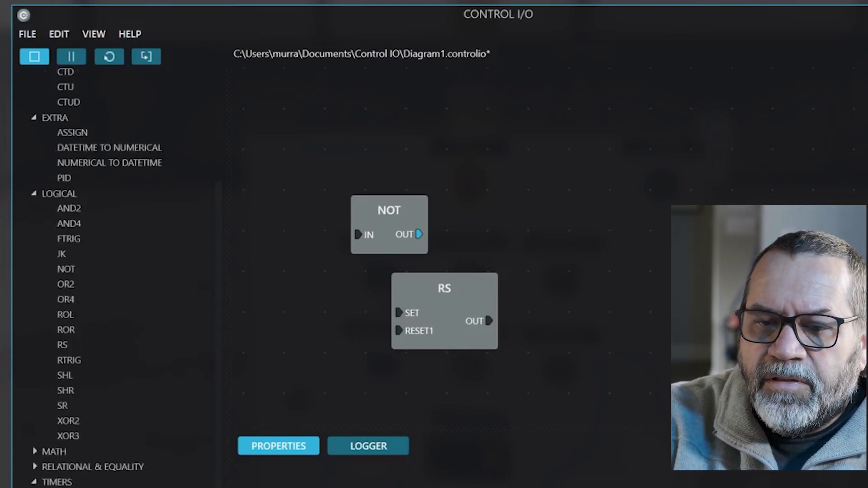
scroll(96, 277, "up", 1)
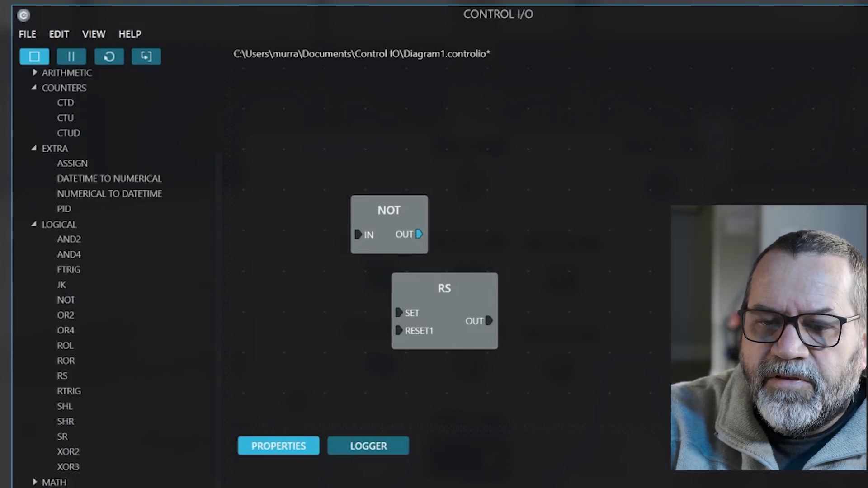
scroll(97, 276, "down", 3)
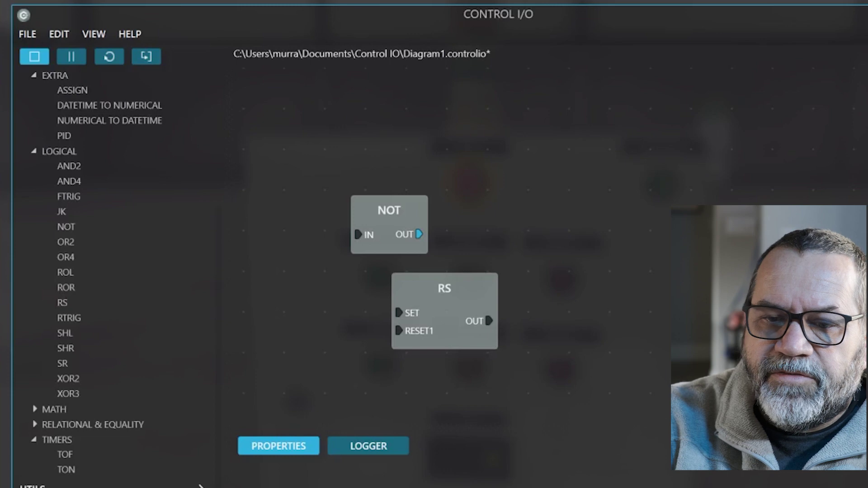
scroll(91, 486, "up", 2)
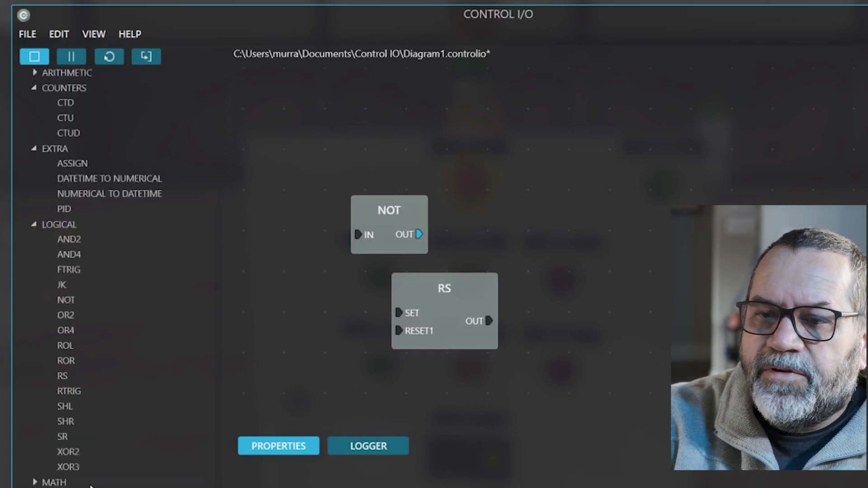
Delete the NOT and RS blocks to clear the diagram.
left_click_drag(531, 361, 377, 245)
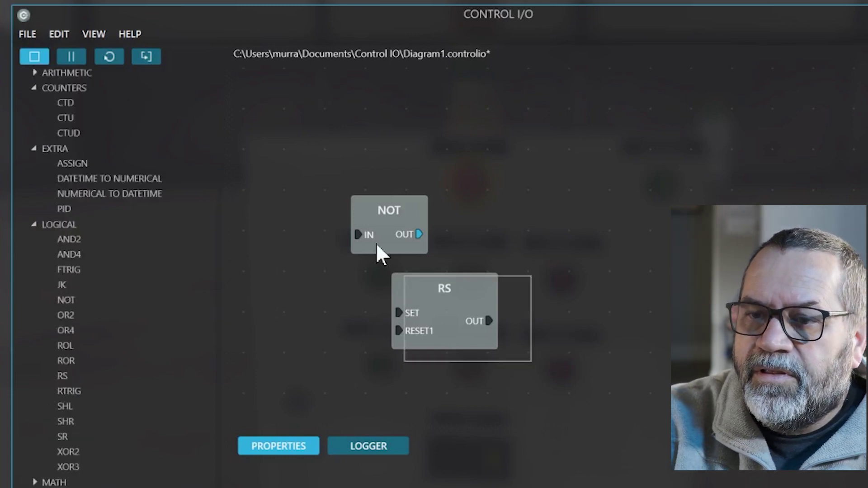
left_click(380, 248)
key("Delete")
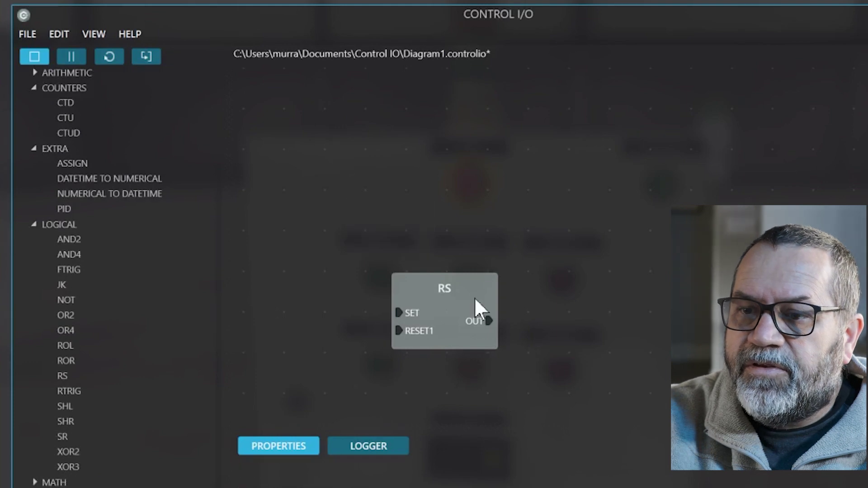
key("Delete")
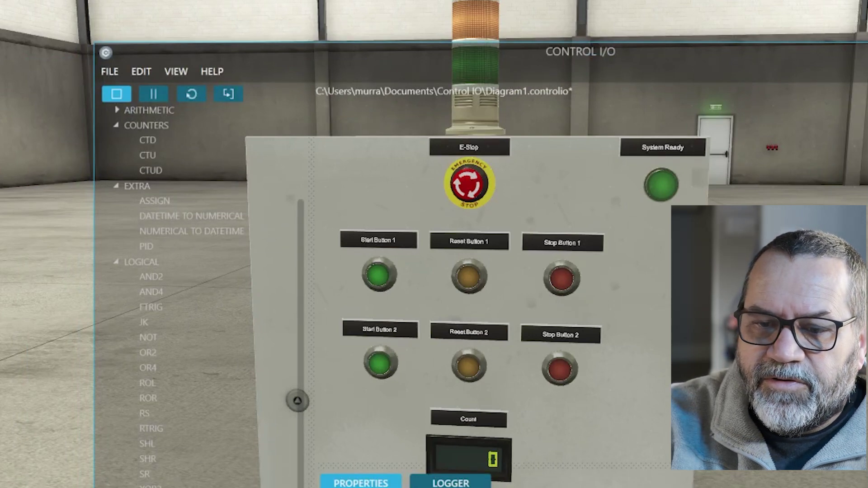
Place the Start Button 1 and System Ready tags side by side in the diagram and connect the button's output to the System Ready input.
scroll(172, 294, "down", 3)
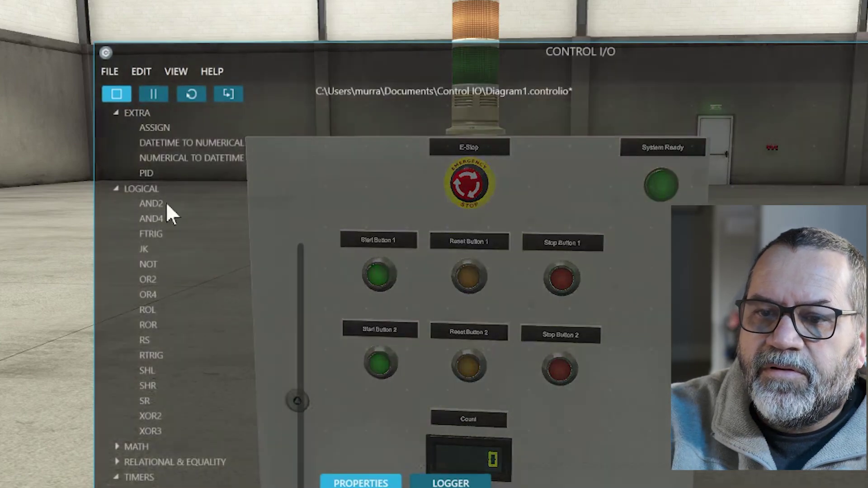
left_click_drag(679, 53, 439, 35)
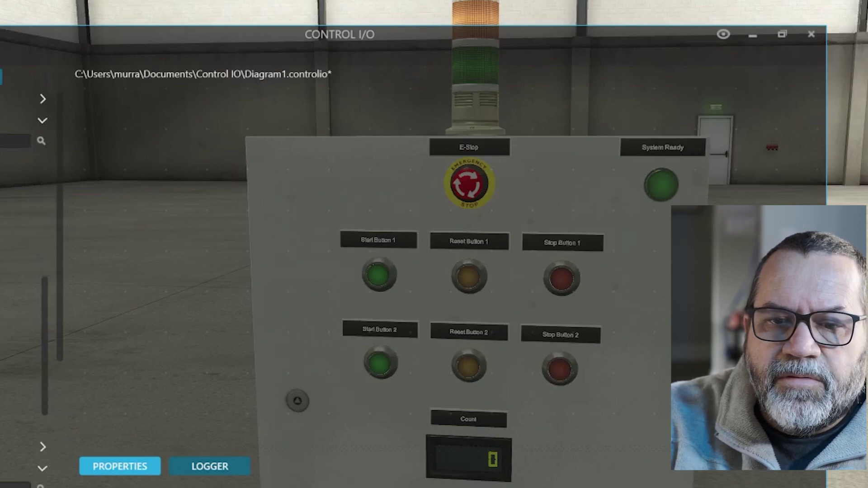
left_click_drag(94, 316, 261, 267)
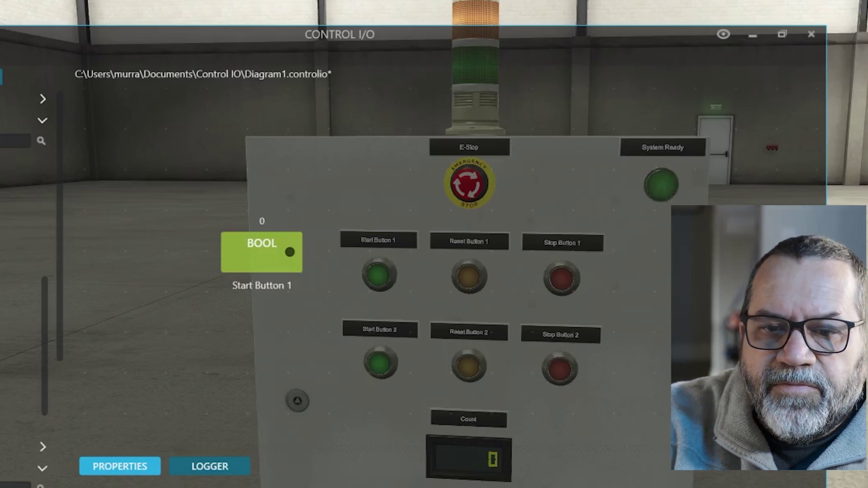
left_click_drag(96, 383, 463, 247)
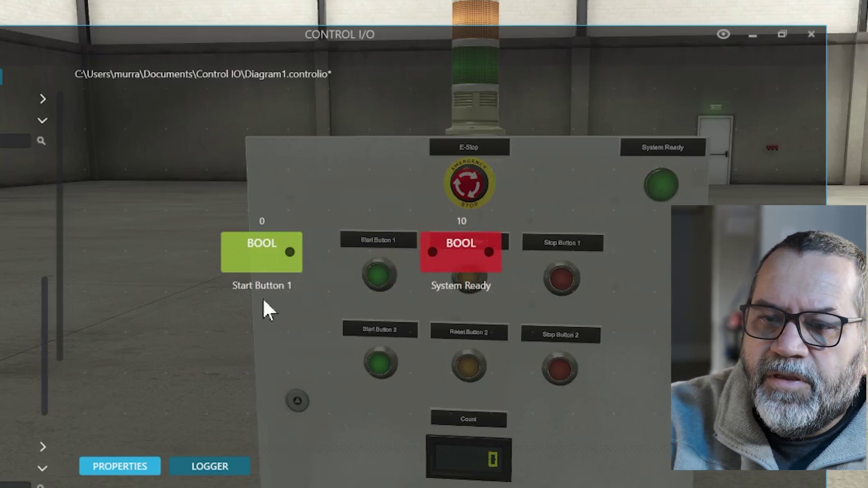
left_click_drag(290, 251, 431, 252)
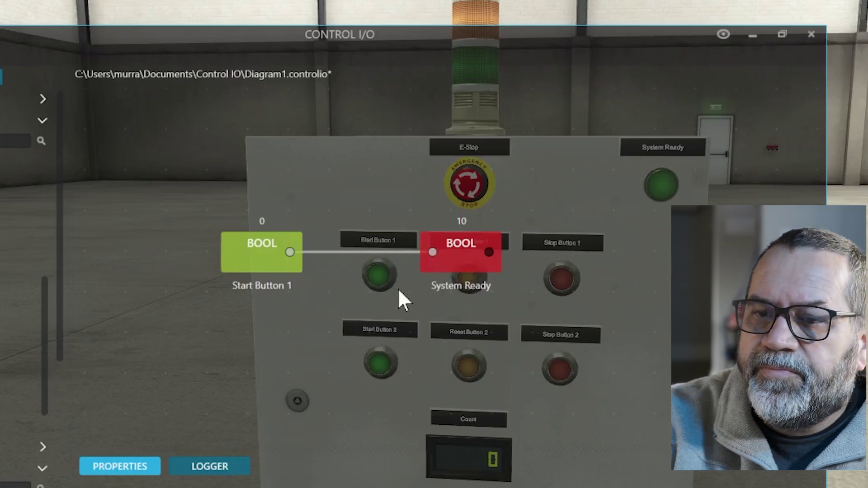
Test the connection by operating Start Button 1 on the trainer panel in Factory I/O, and return to the Control I/O diagram.
left_click_drag(555, 35, 867, 26)
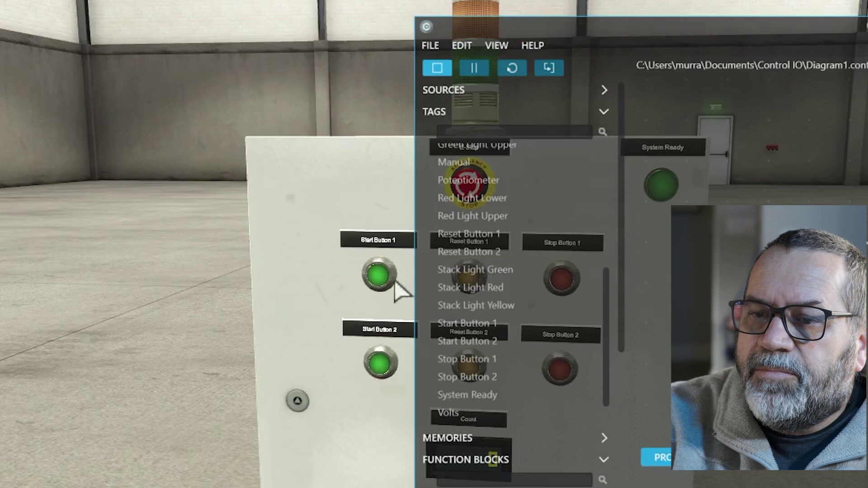
left_click(377, 280)
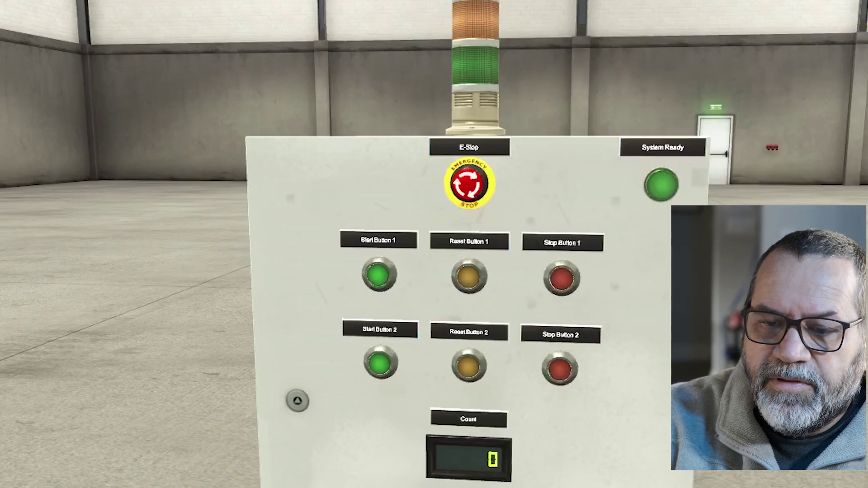
key("alt+Tab")
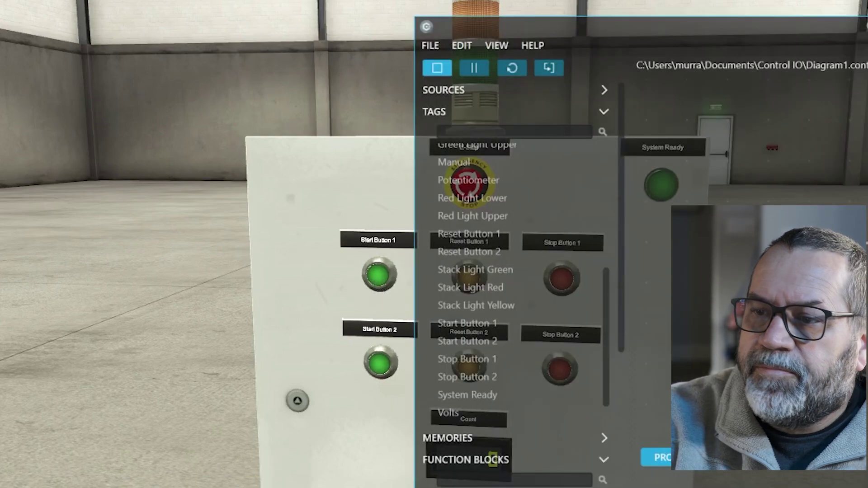
left_click_drag(864, 27, 401, 12)
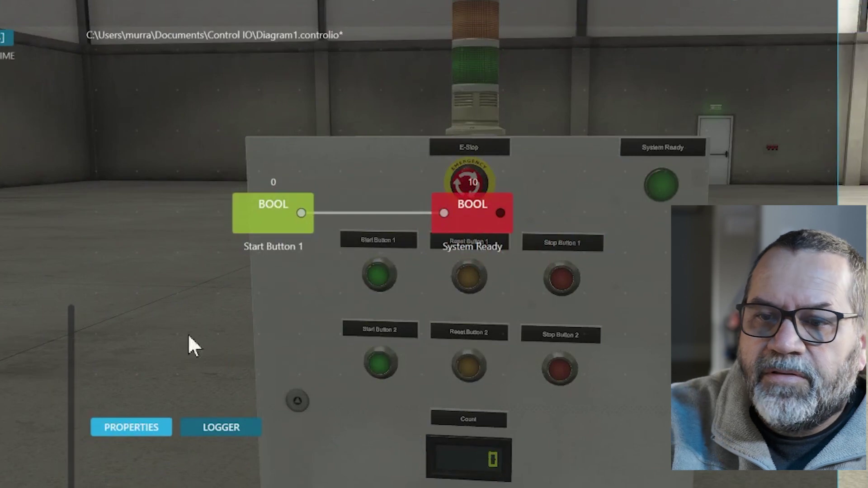
Place an SR block, connect Start Button 1 to SET1, and replace the direct System Ready wire with one from the block's OUT.
left_click_drag(188, 345, 383, 310)
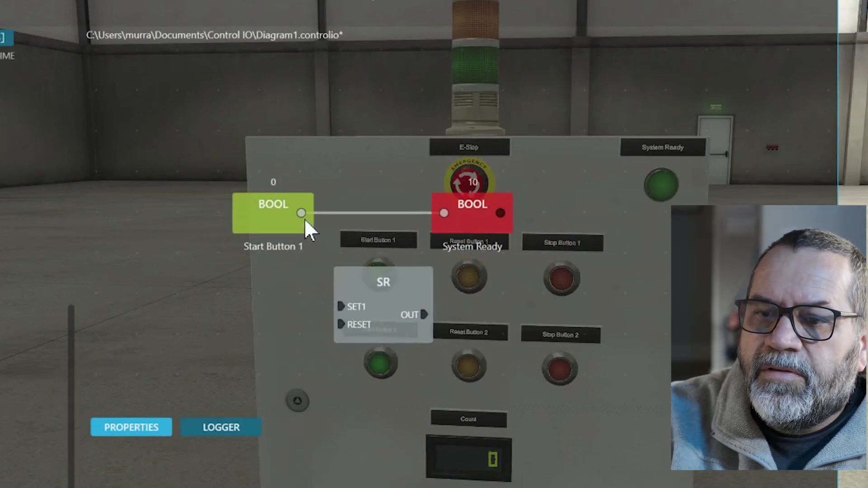
left_click_drag(302, 213, 337, 308)
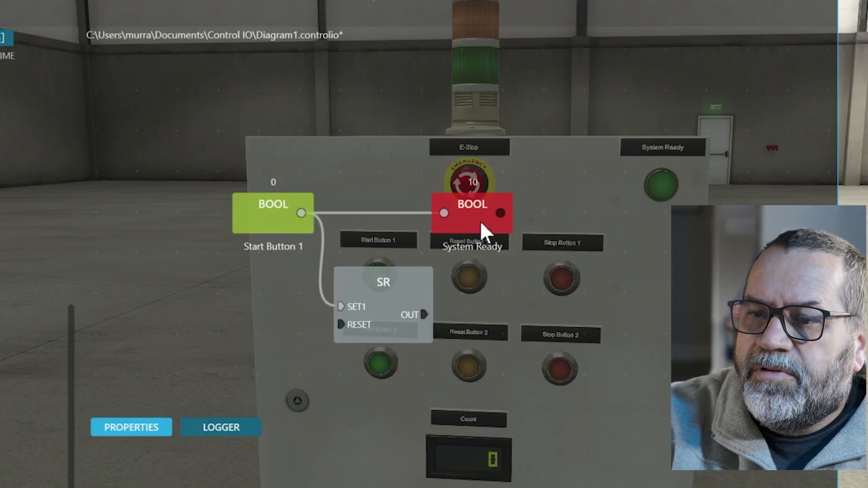
left_click_drag(481, 226, 597, 220)
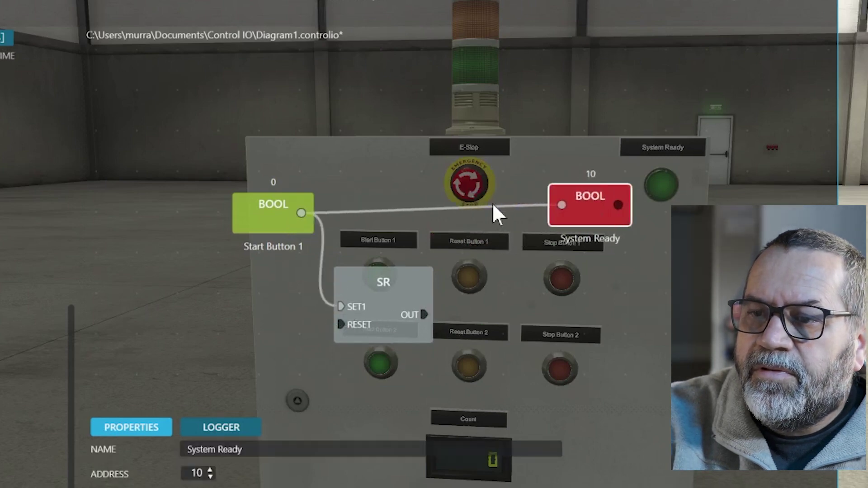
left_click(497, 213)
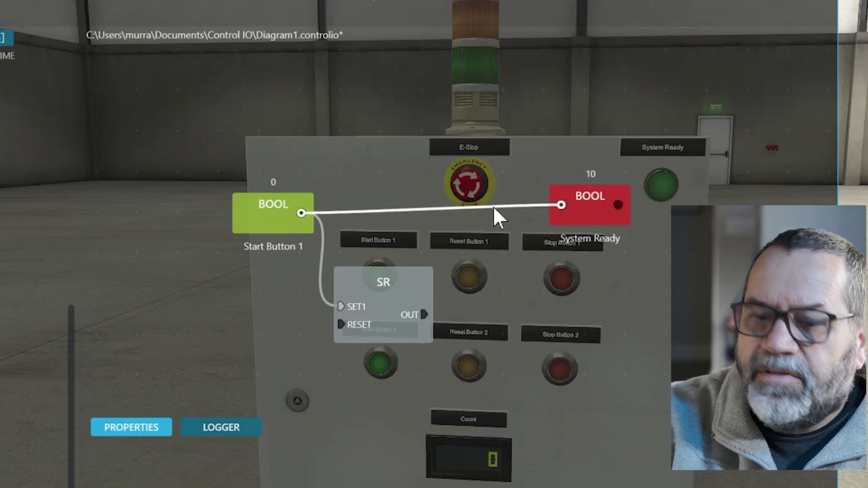
key("Delete")
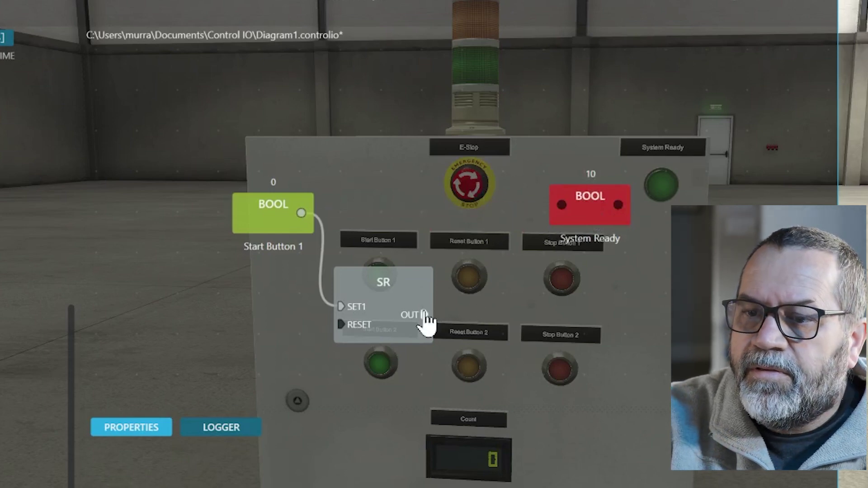
left_click_drag(425, 315, 561, 206)
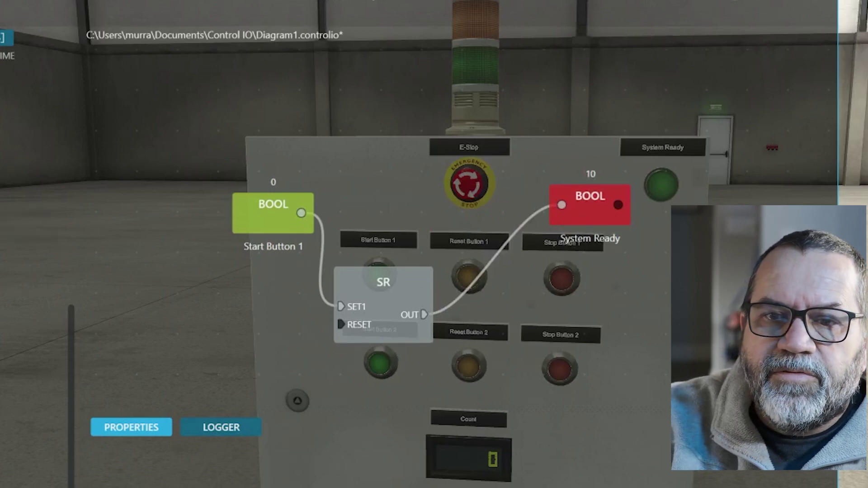
Place the Stop Button 1 tag beneath Start Button 1 and connect its output to the SR block's RESET input.
scroll(22, 249, "up", 5)
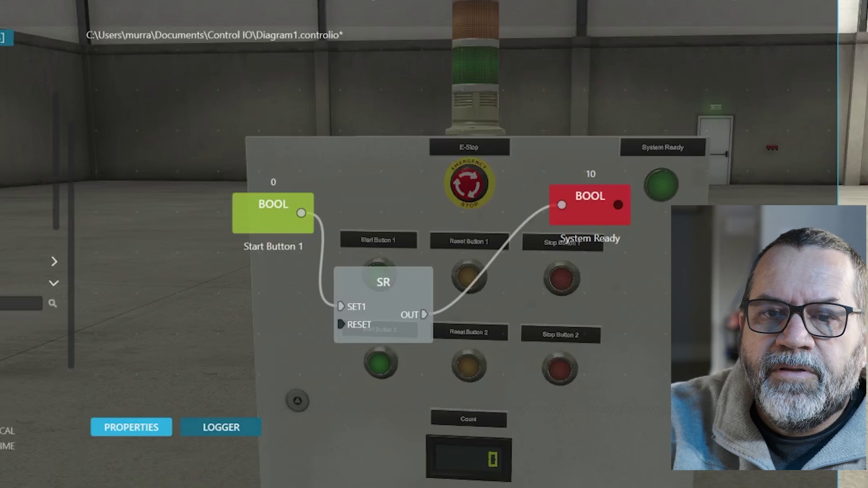
left_click_drag(9, 196, 339, 325)
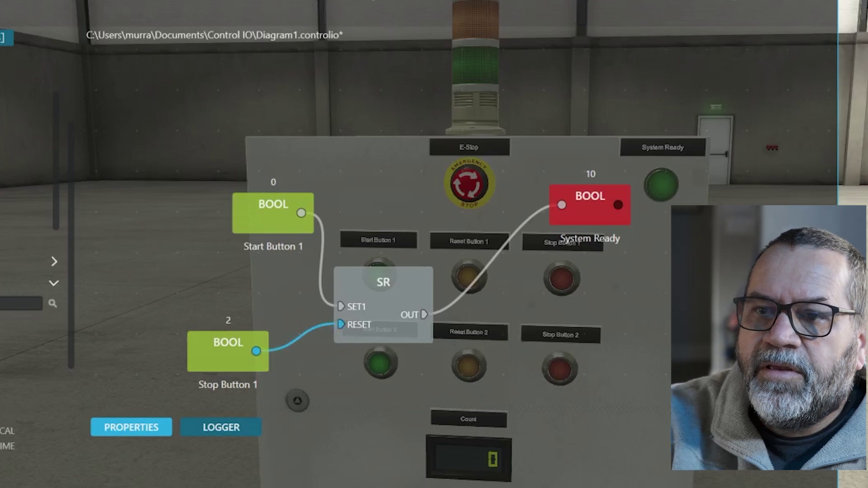
Test the SR circuit with Start Button 1 on the Factory I/O trainer panel, and return to the Control I/O diagram.
left_click_drag(444, 0, 579, 50)
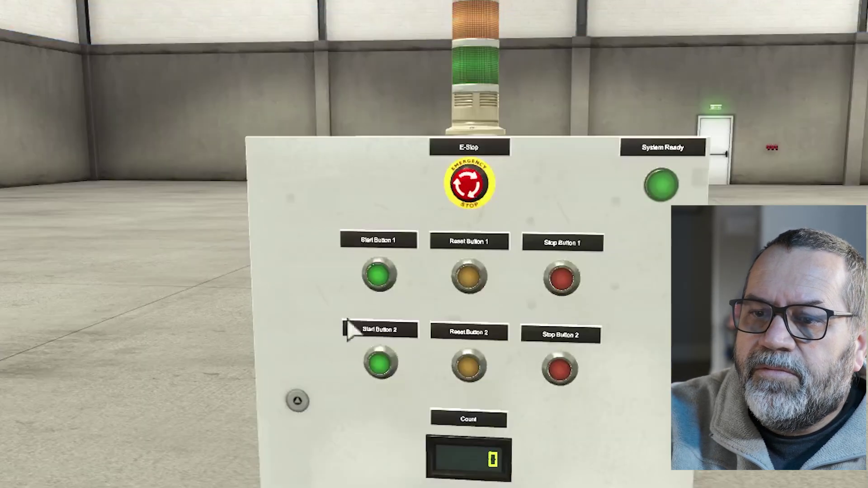
left_click(377, 278)
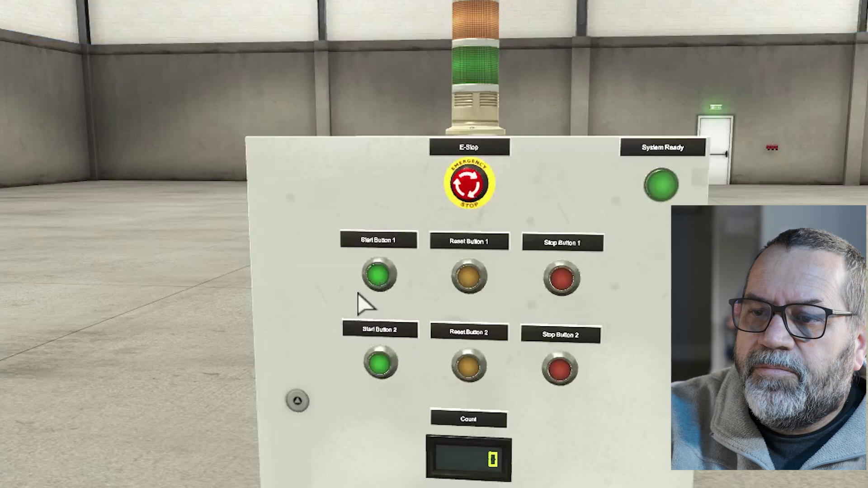
left_click(385, 281)
left_click(387, 283)
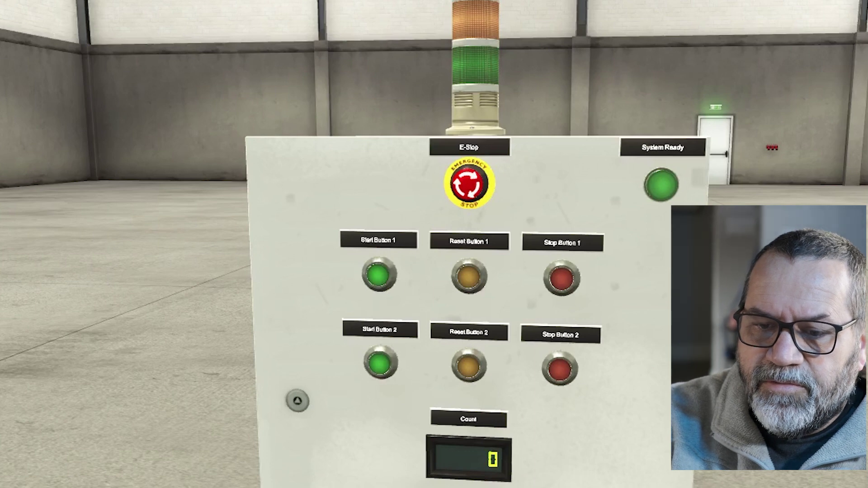
key("F4")
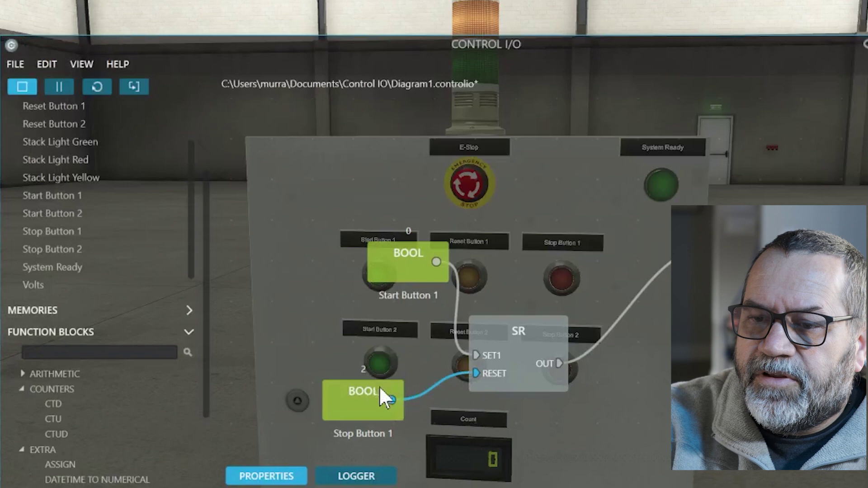
Move Stop Button 1 away from the SR block, place a NOT block between them and delete the direct wire to RESET.
left_click_drag(334, 384, 248, 381)
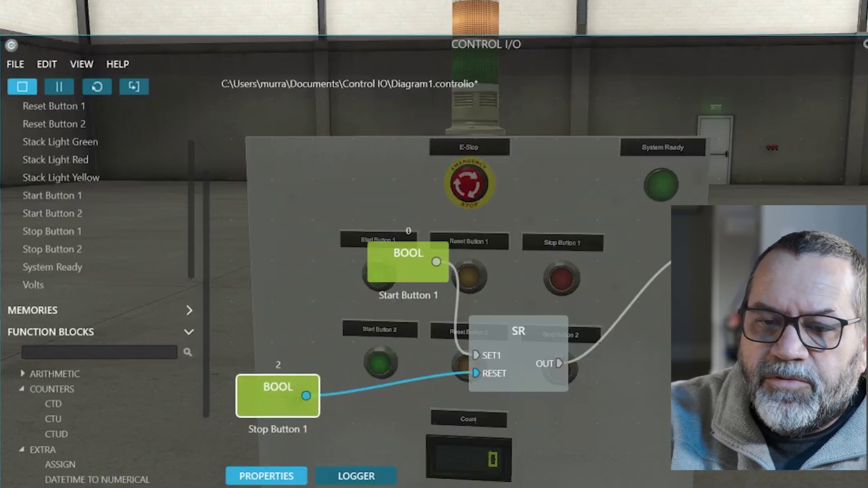
scroll(104, 289, "down", 7)
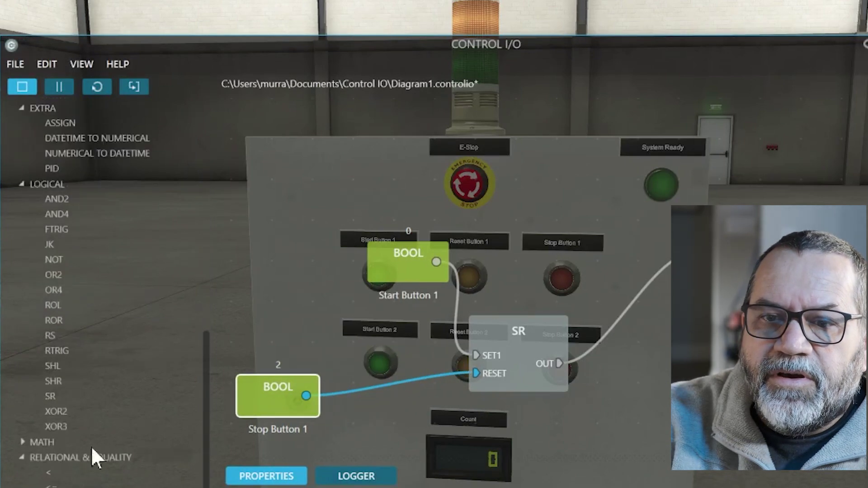
scroll(93, 300, "up", 4)
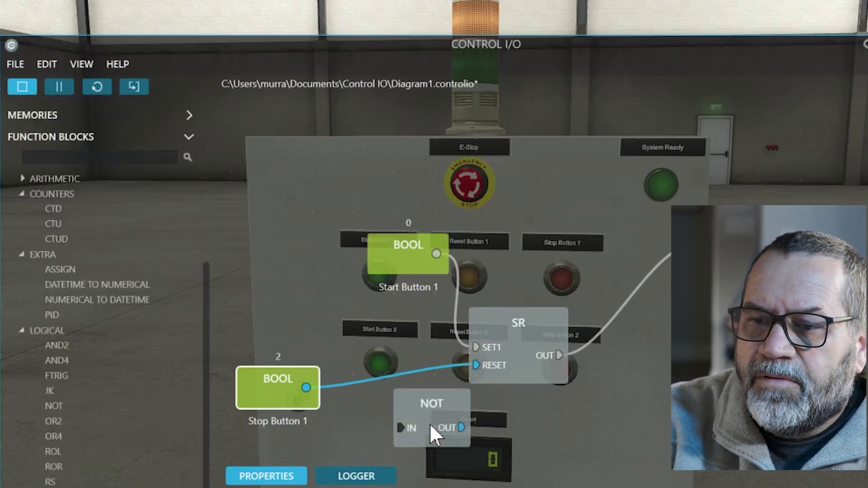
left_click_drag(430, 423, 398, 422)
left_click(412, 367)
key("Delete")
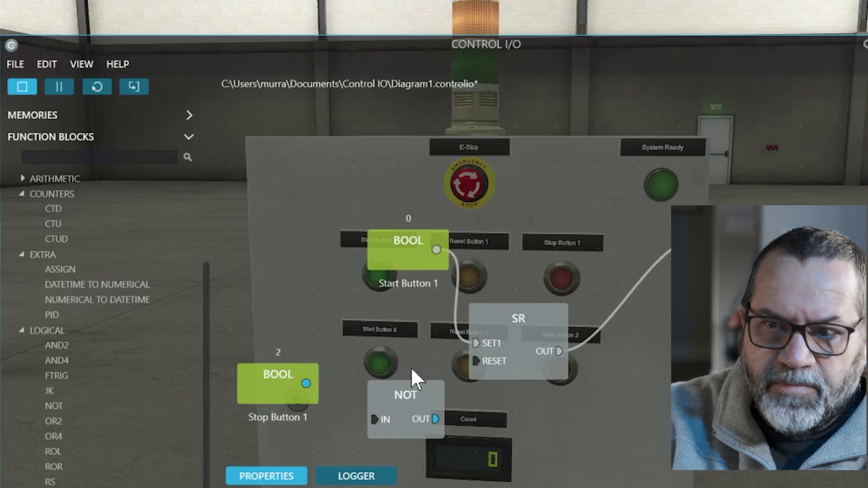
Connect Stop Button 1 to the NOT block's IN and its OUT to RESET, and align the NOT block between them.
left_click_drag(306, 383, 374, 419)
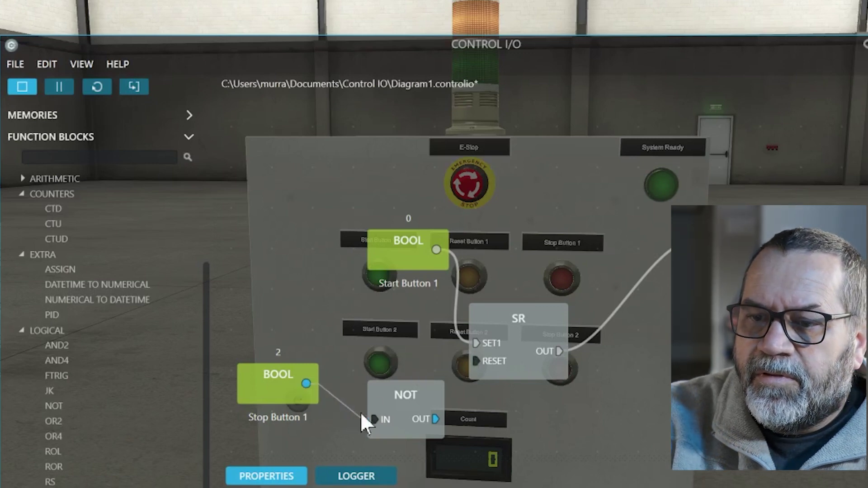
left_click_drag(435, 420, 476, 361)
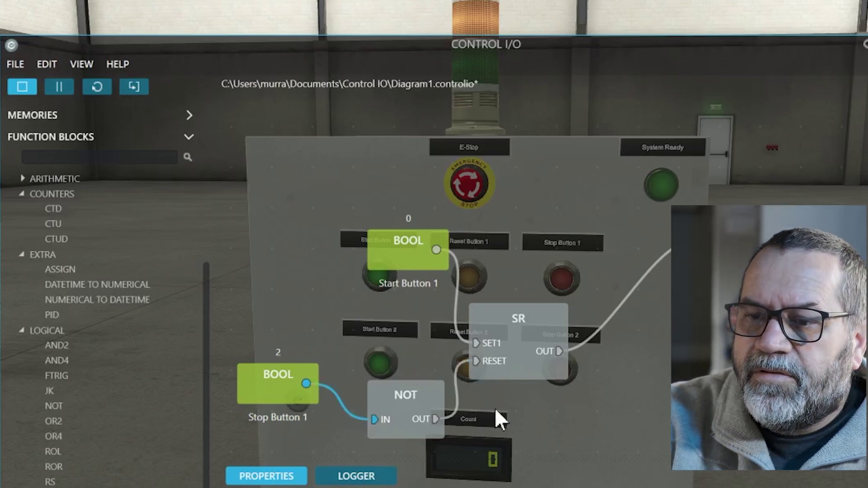
left_click_drag(402, 392, 384, 375)
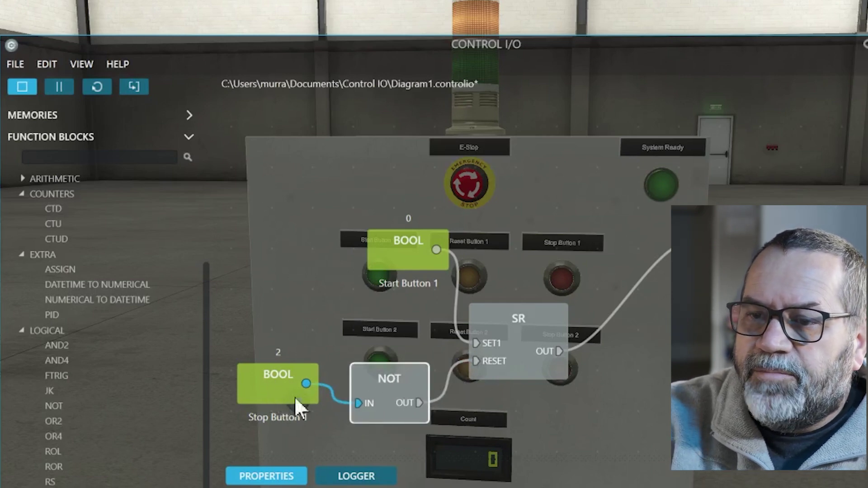
Switch to Factory I/O and test the latch by operating Start Button 1 and then Stop Button 1 on the trainer panel.
key("alt+Tab")
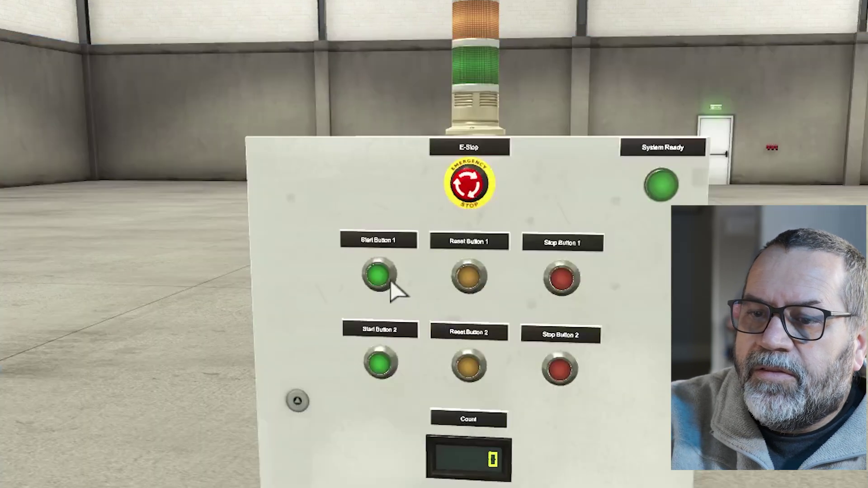
left_click(379, 280)
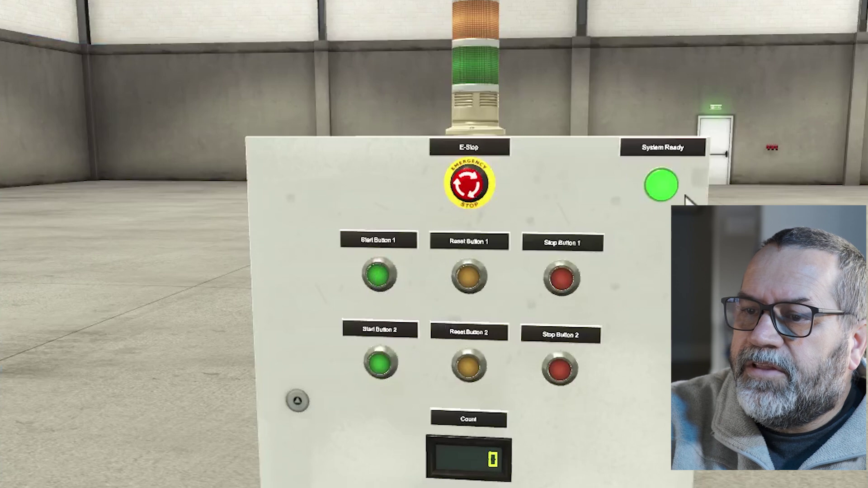
left_click(566, 277)
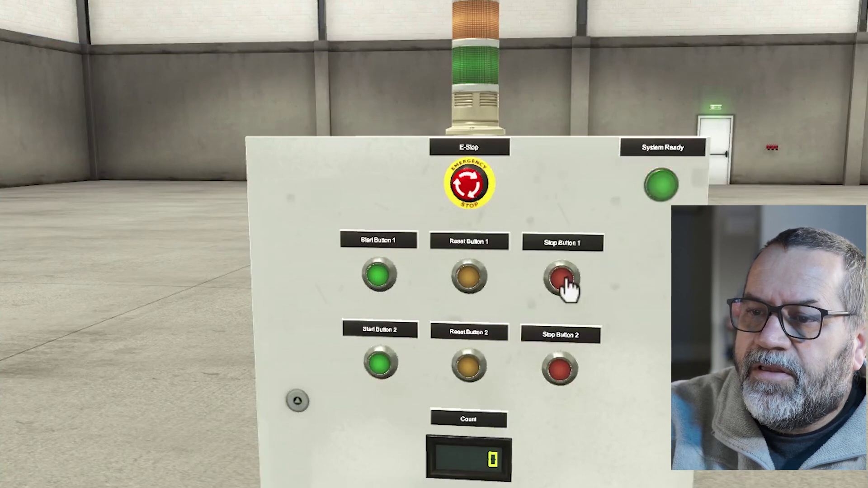